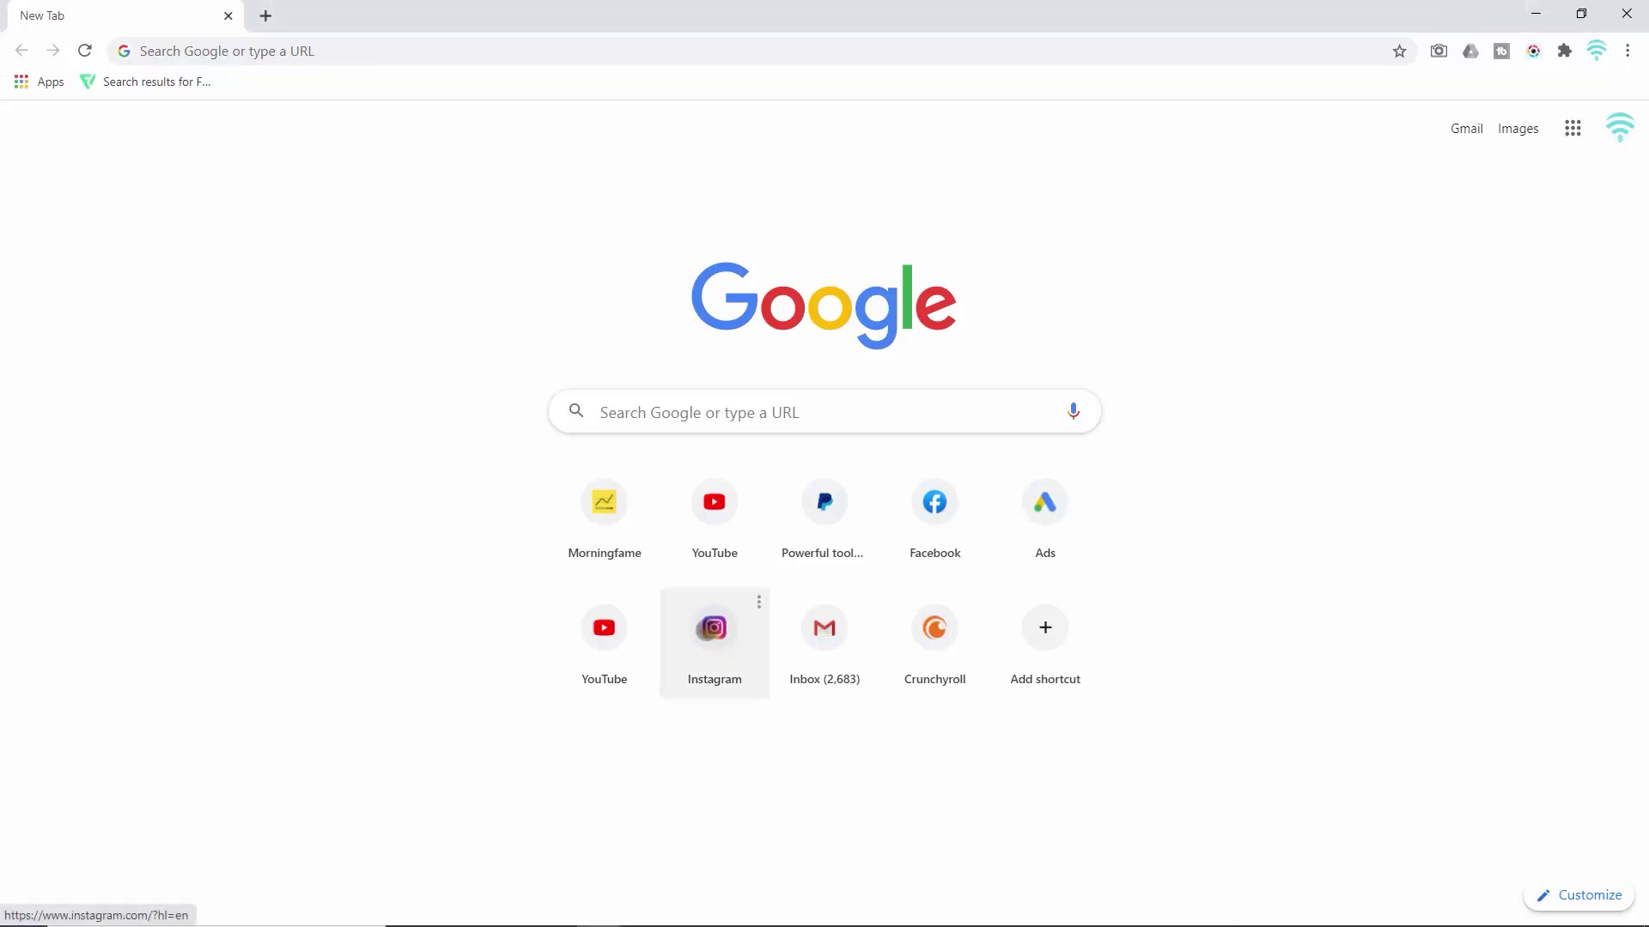
Open Instagram from the New Tab shortcut tile and browse down the feed
click(714, 638)
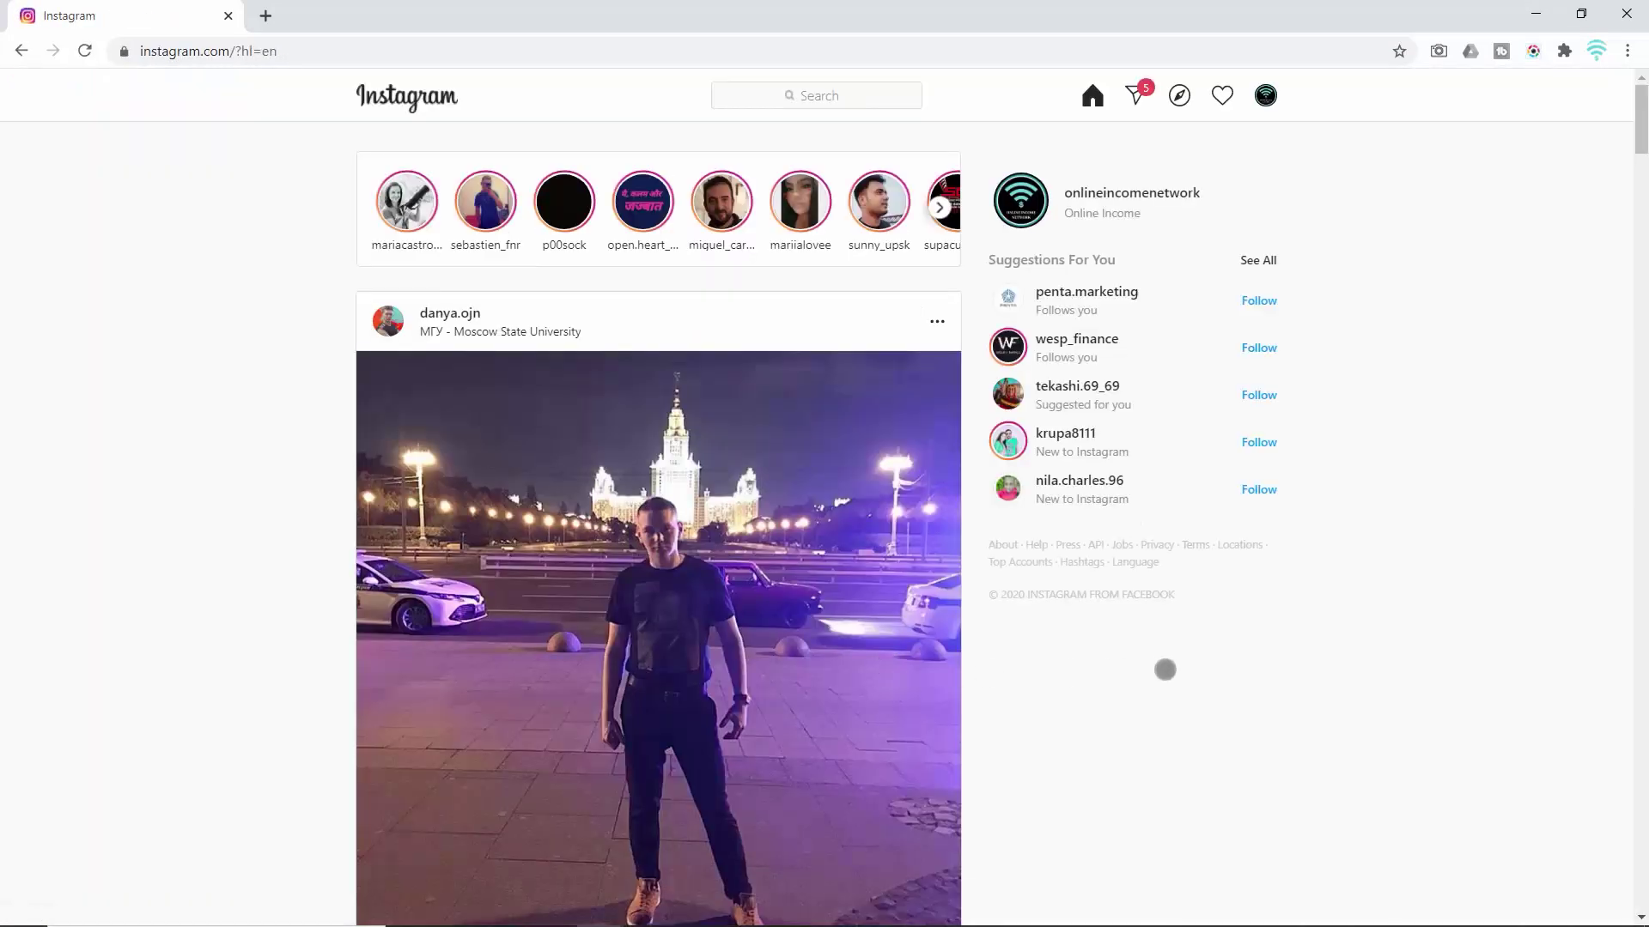
scroll(1165, 668, down, 5)
scroll(1165, 669, down, 5)
scroll(1173, 669, down, 5)
scroll(1185, 669, down, 5)
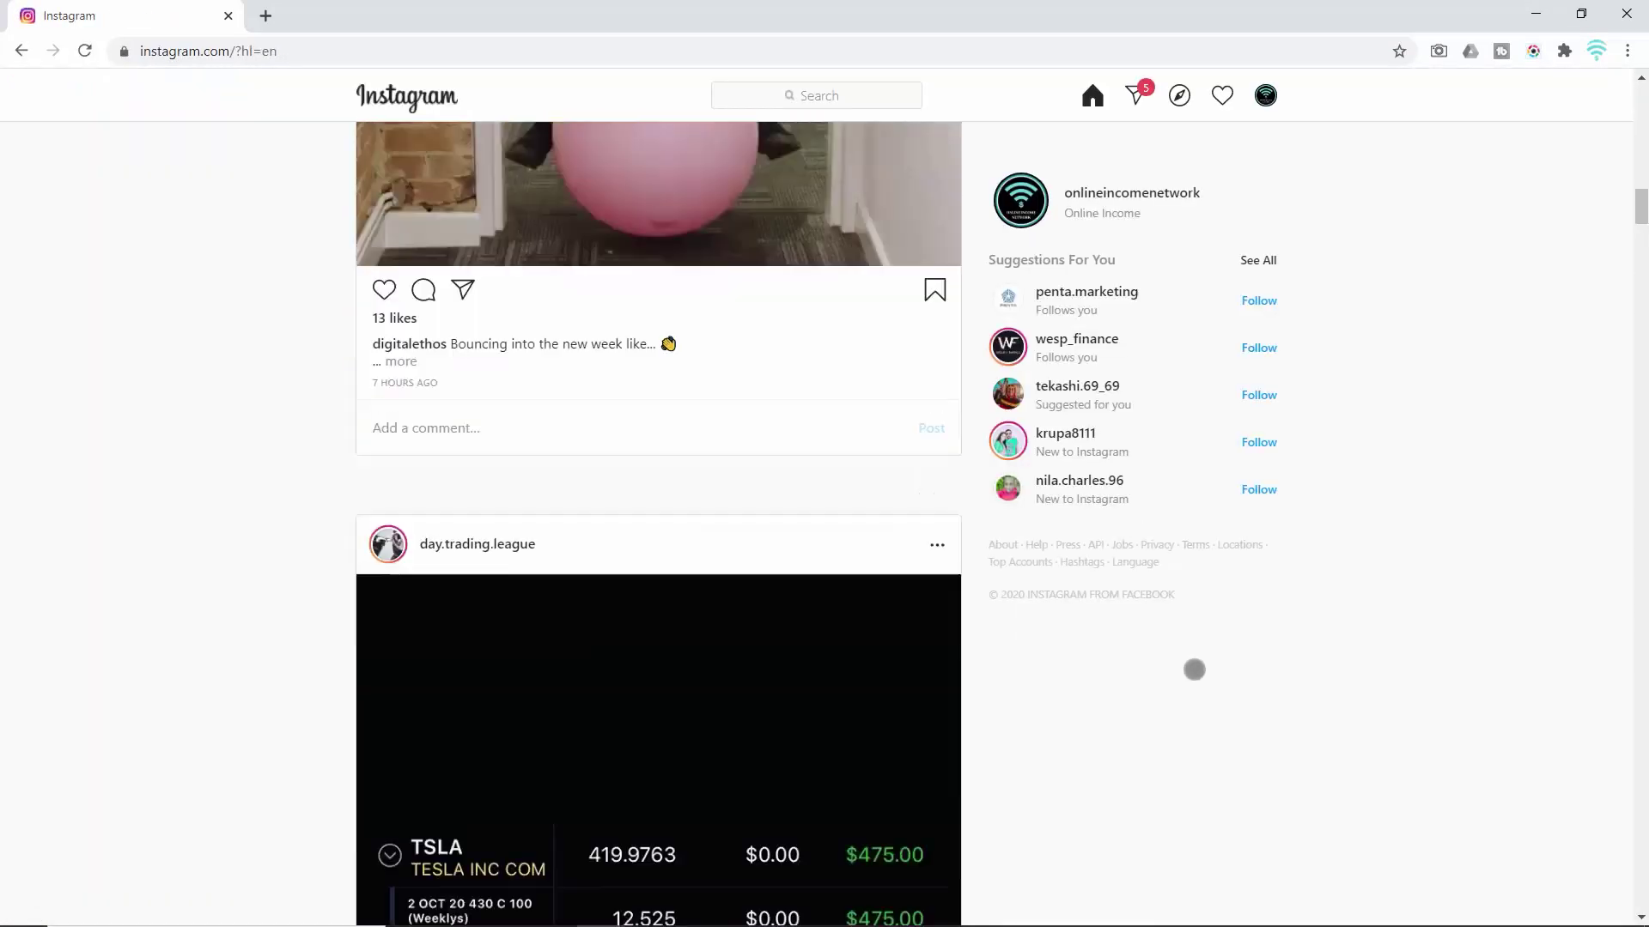
scroll(1193, 669, down, 5)
scroll(1194, 669, down, 5)
scroll(1193, 668, down, 5)
scroll(1193, 669, down, 5)
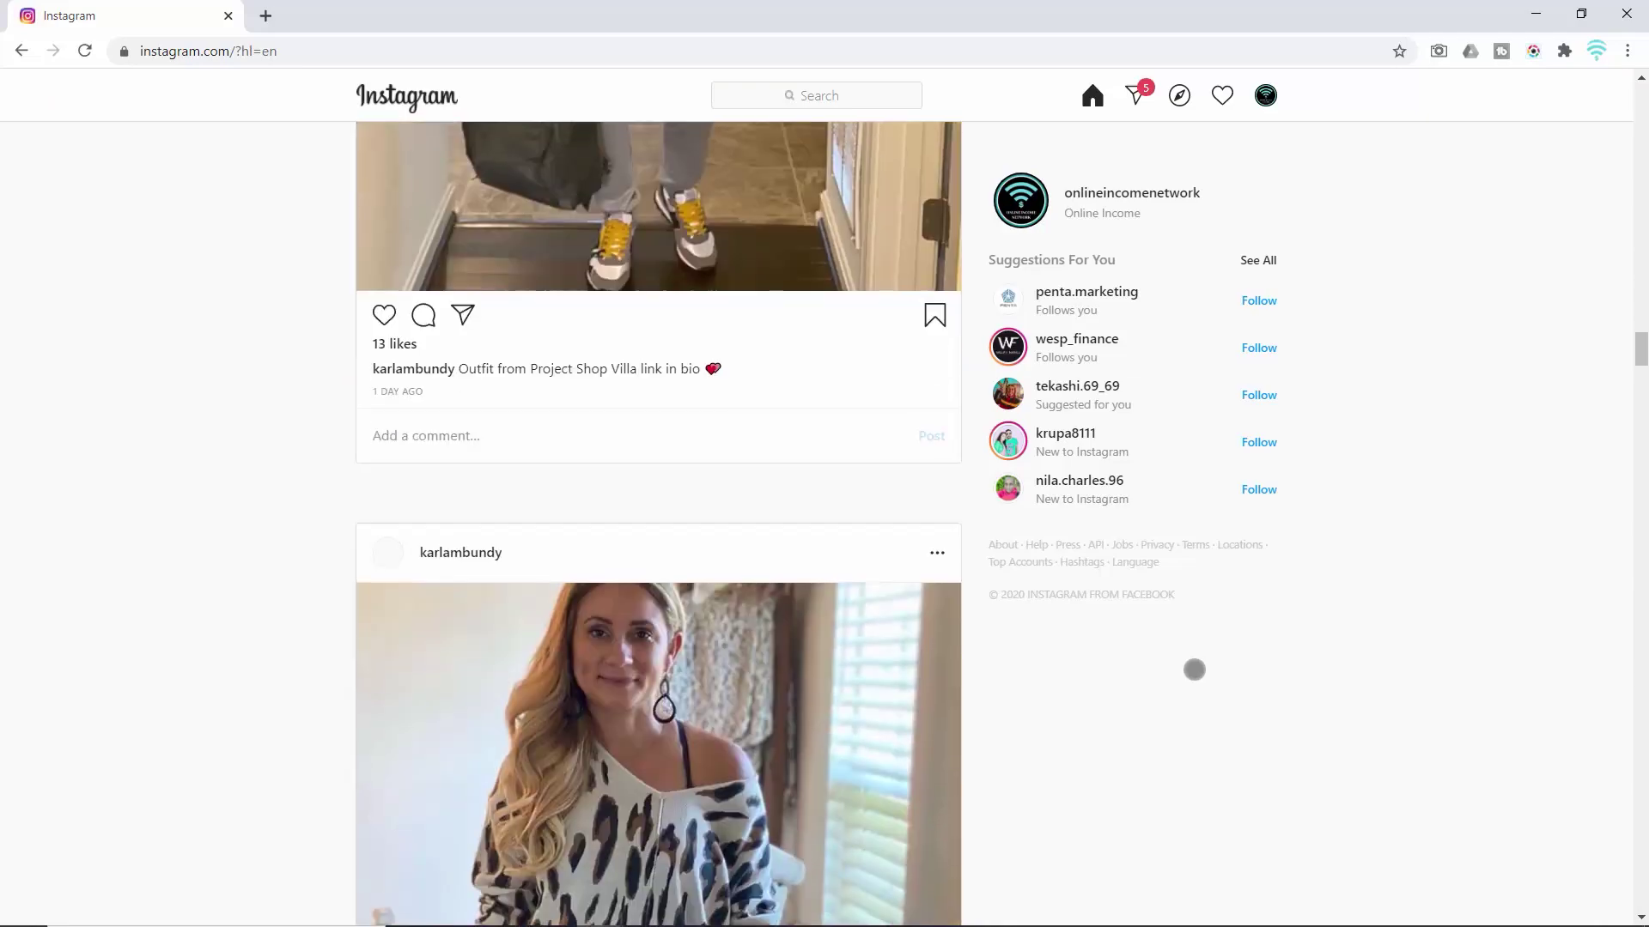
scroll(1194, 669, down, 5)
scroll(1193, 669, down, 5)
scroll(1185, 668, down, 5)
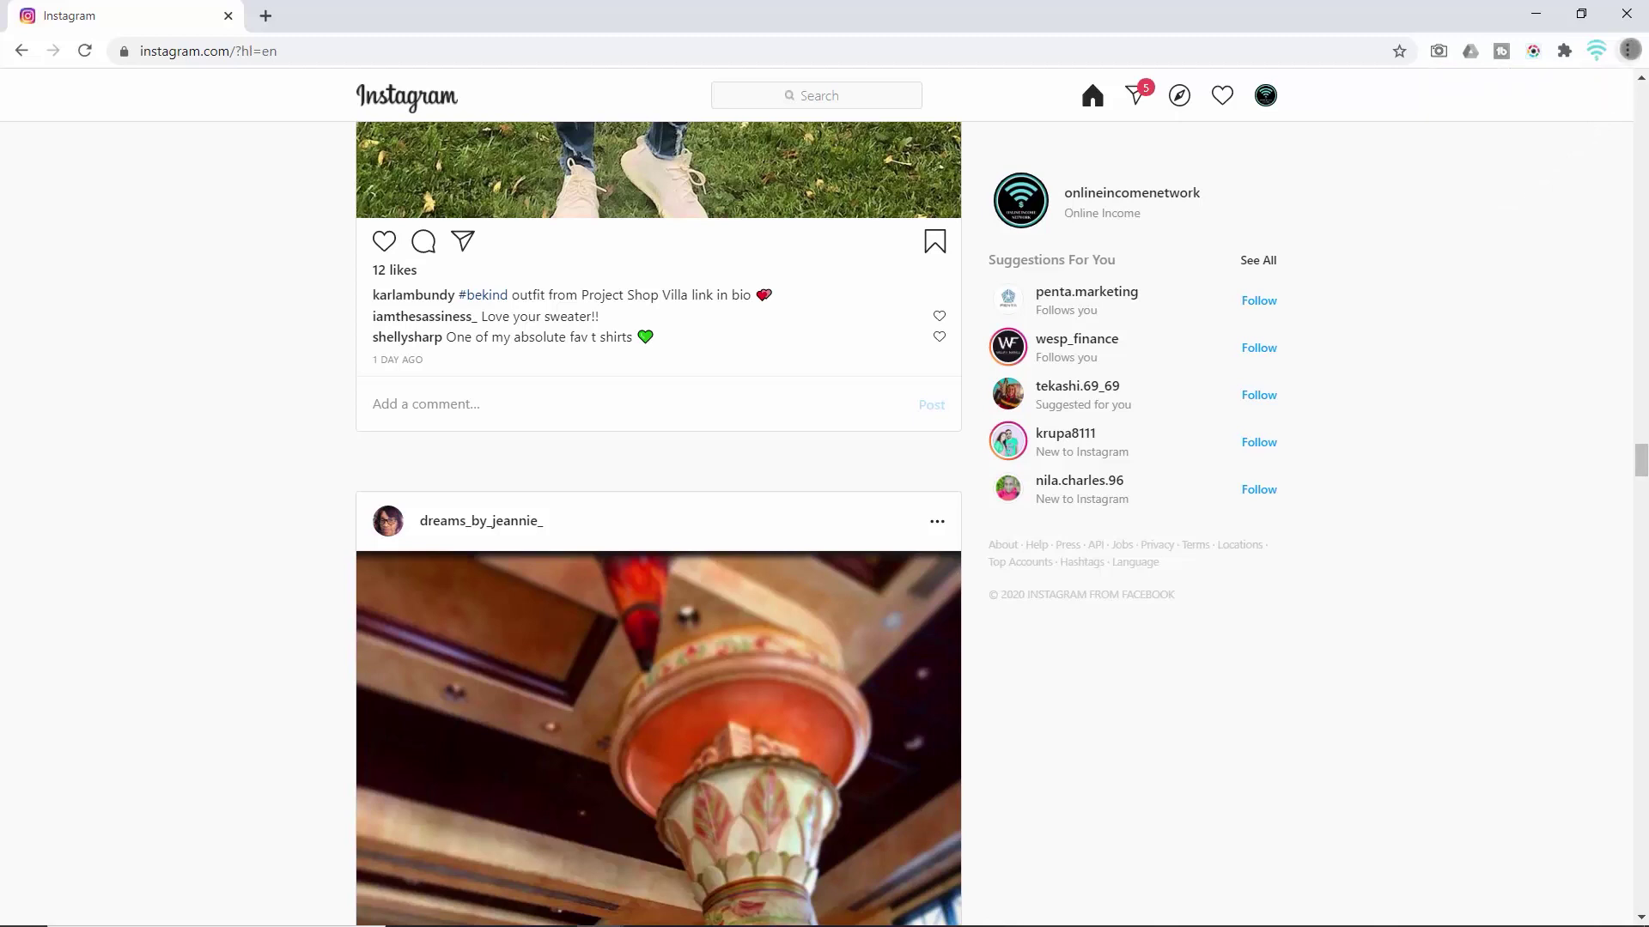
click(1630, 50)
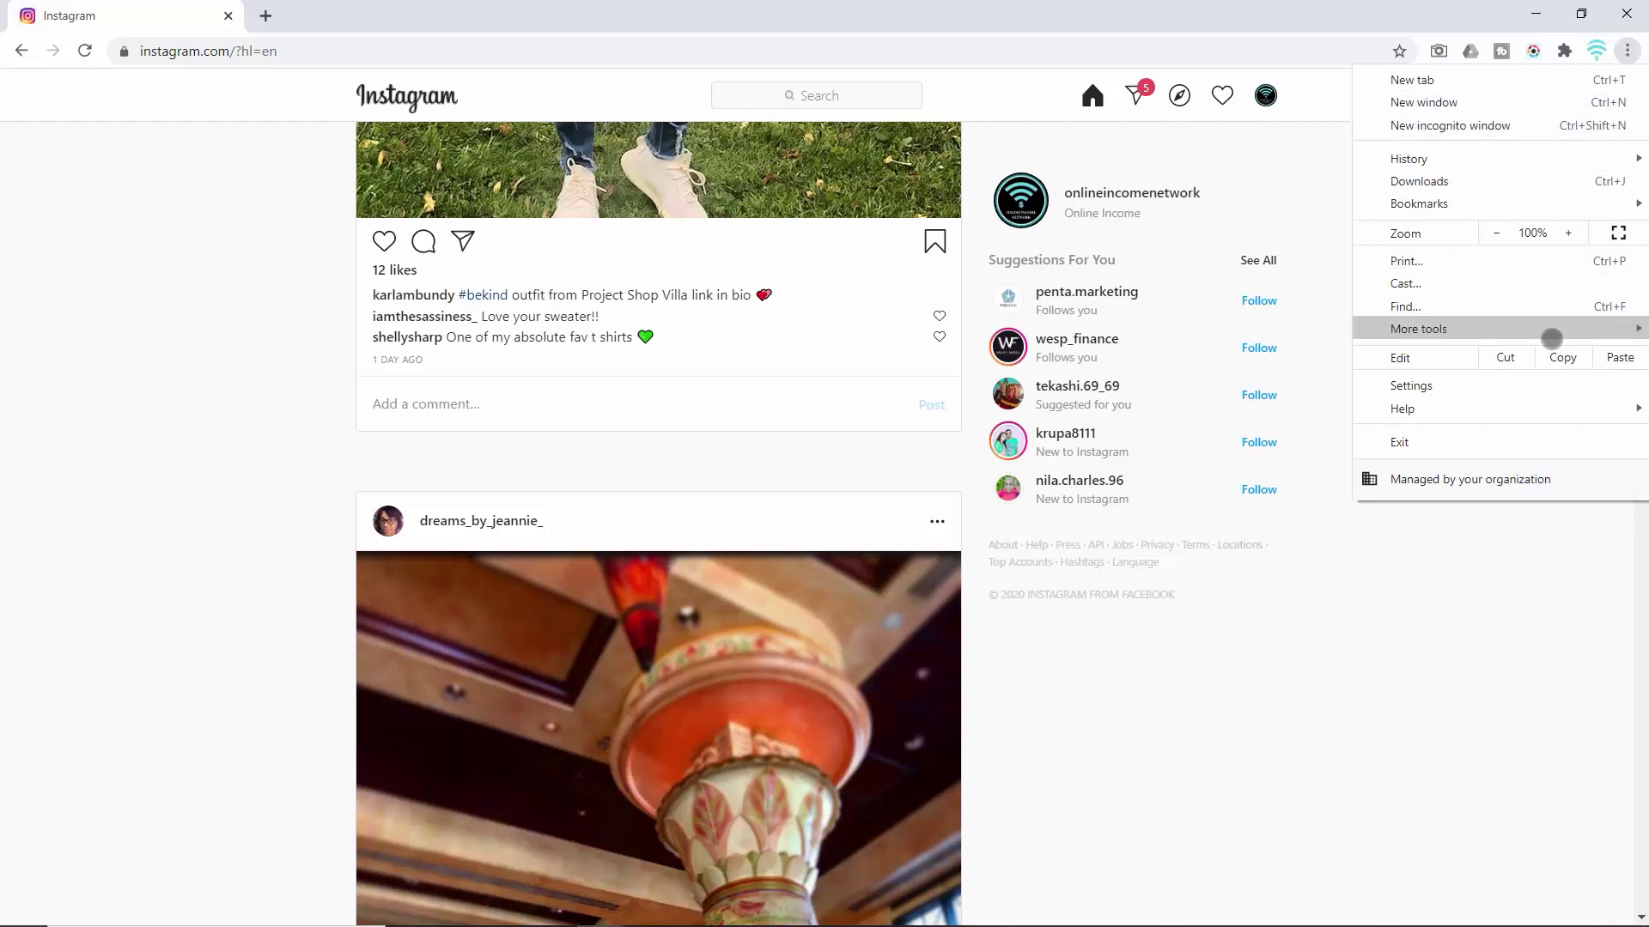
mouse_move(1418, 329)
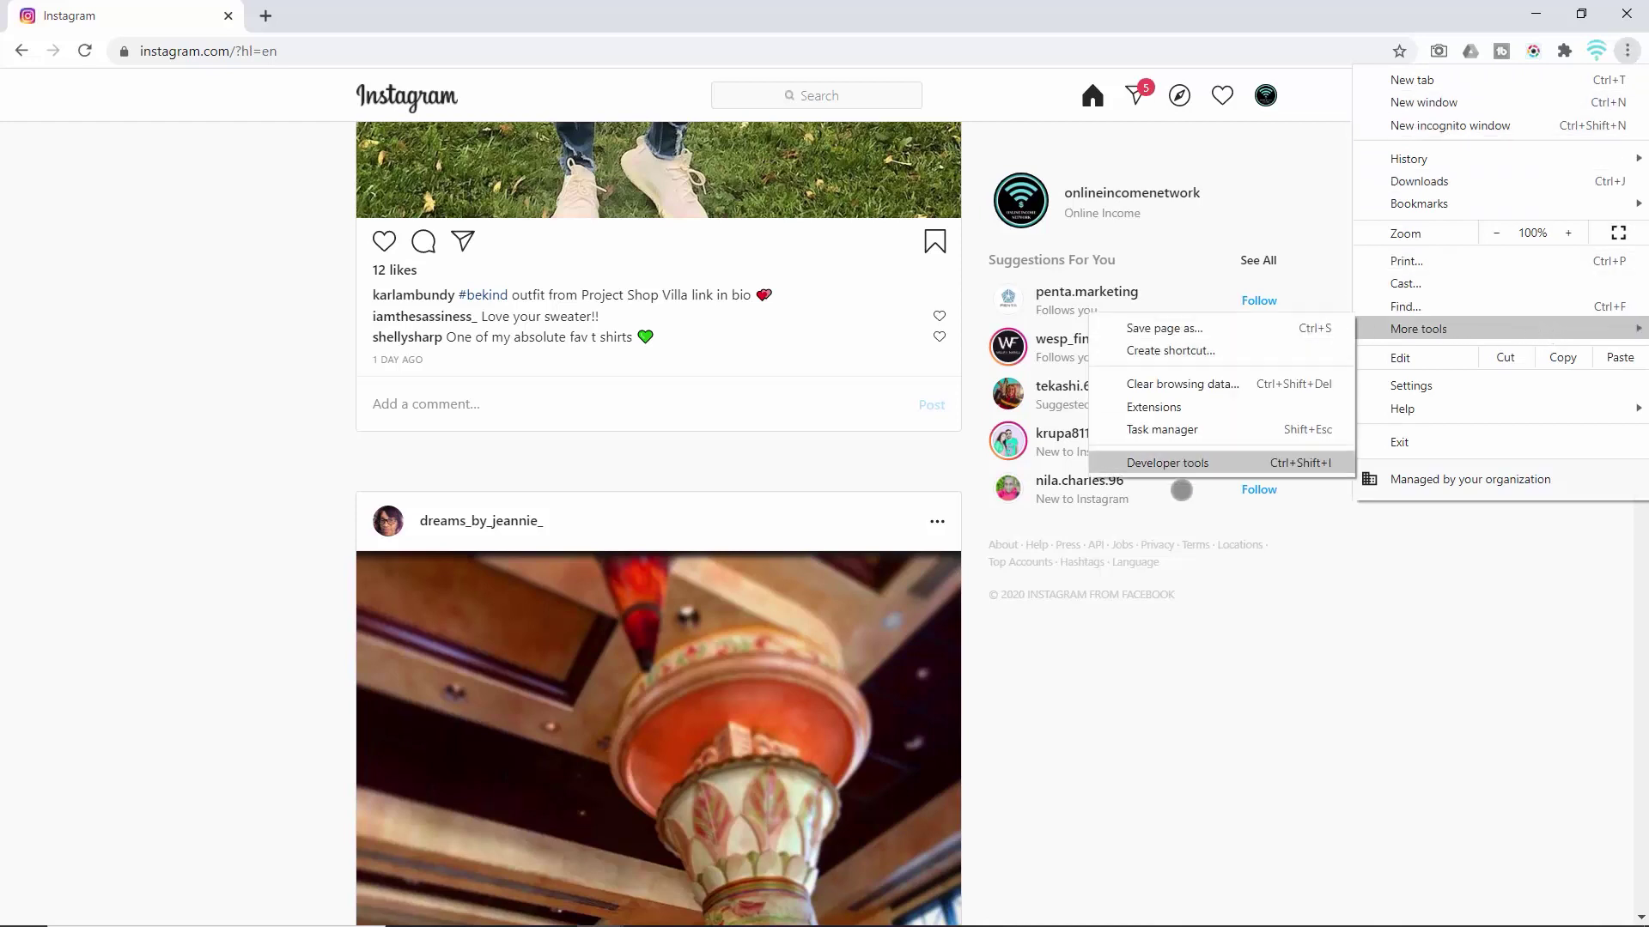
Open Chrome developer tools and toggle phone emulation off and back on
click(1175, 462)
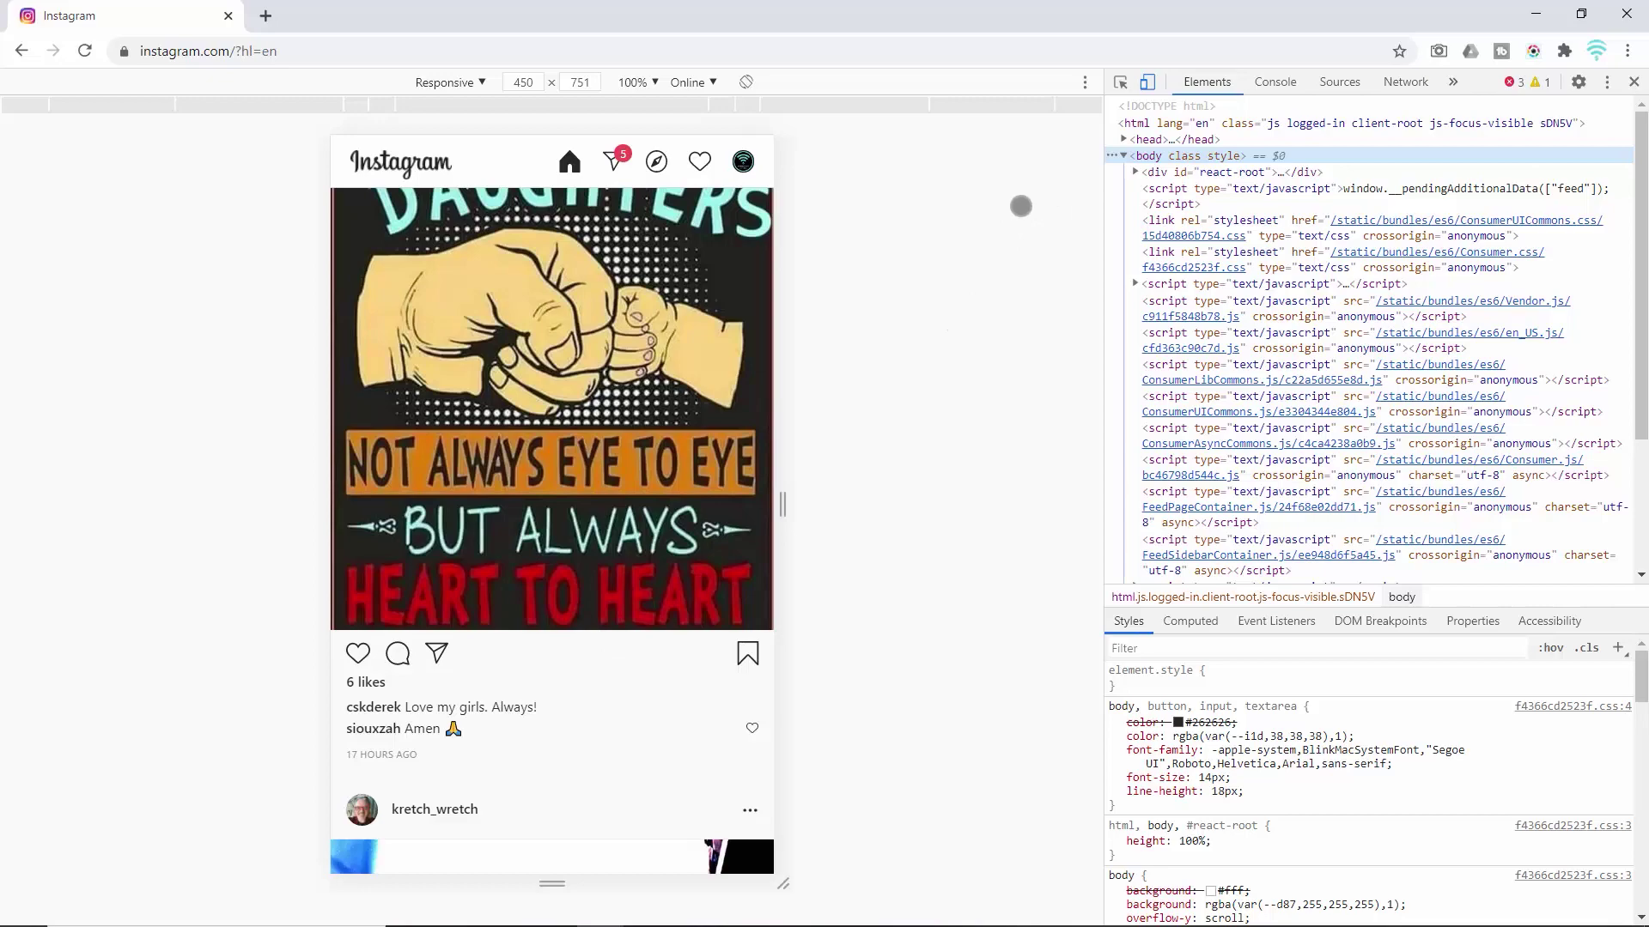
click(1145, 83)
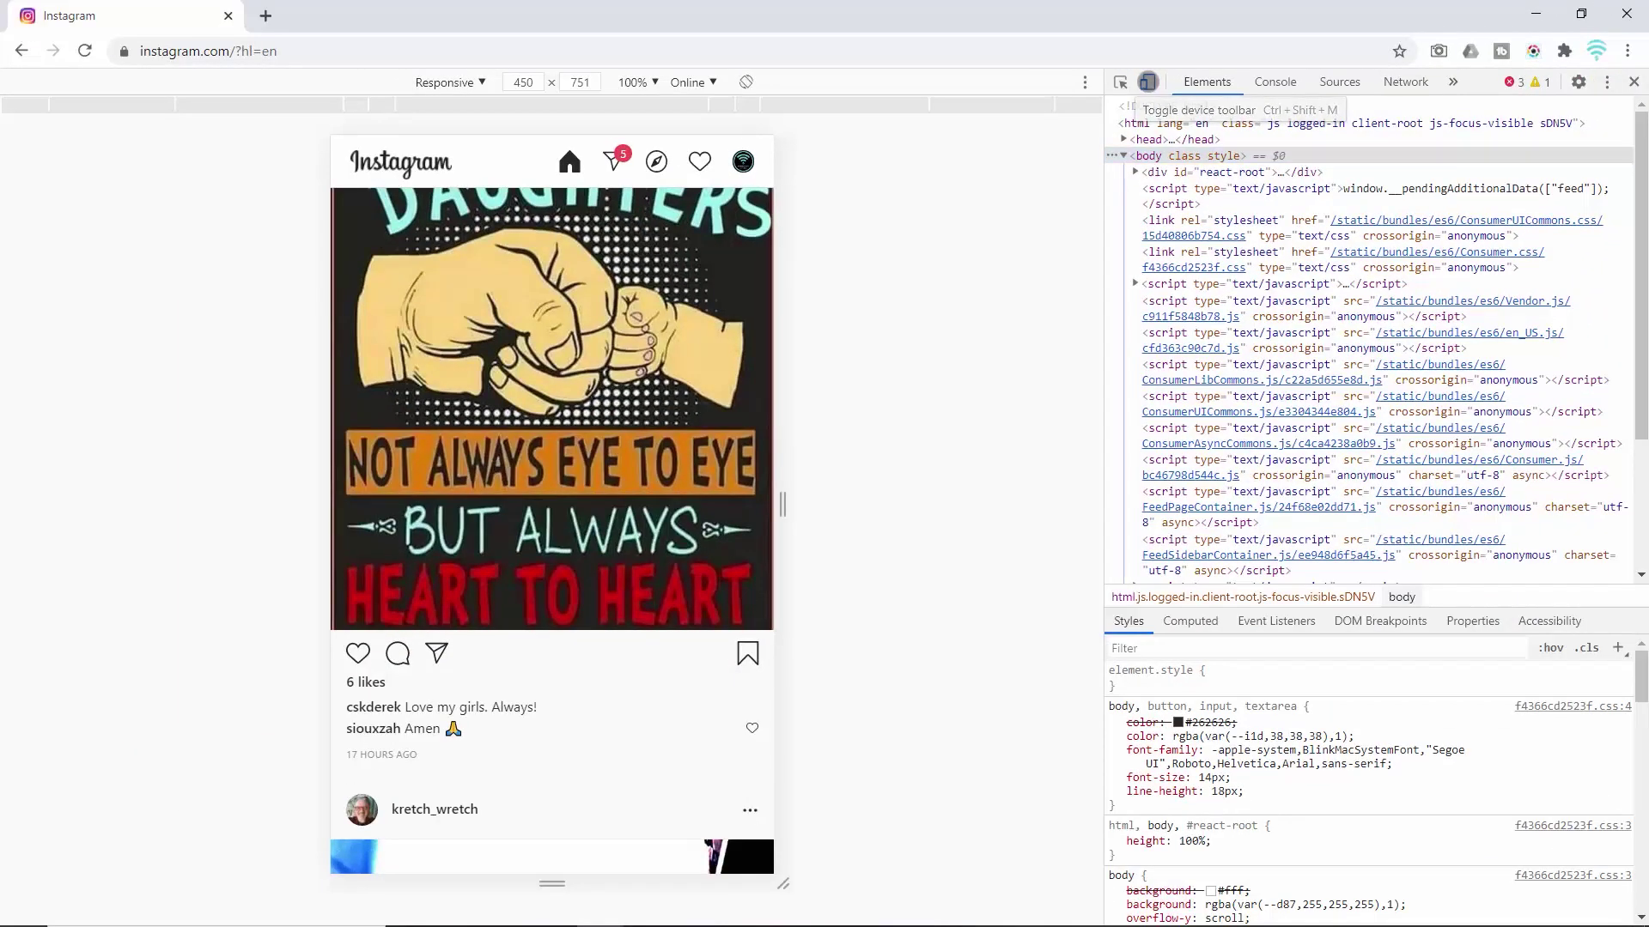
click(1147, 81)
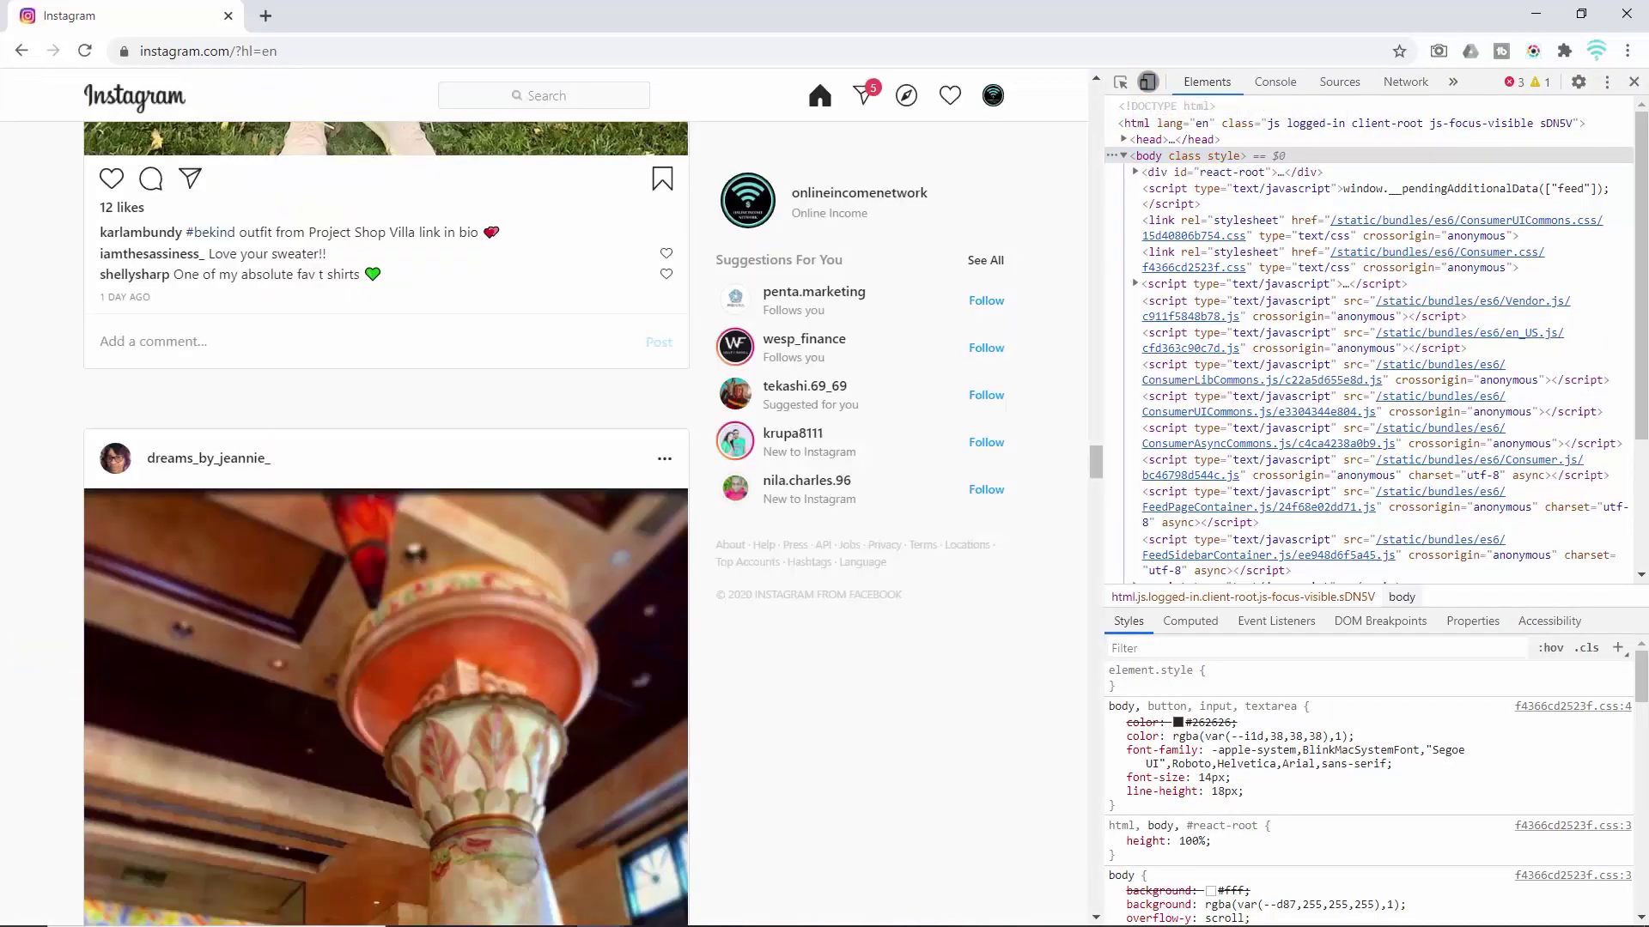
click(1147, 82)
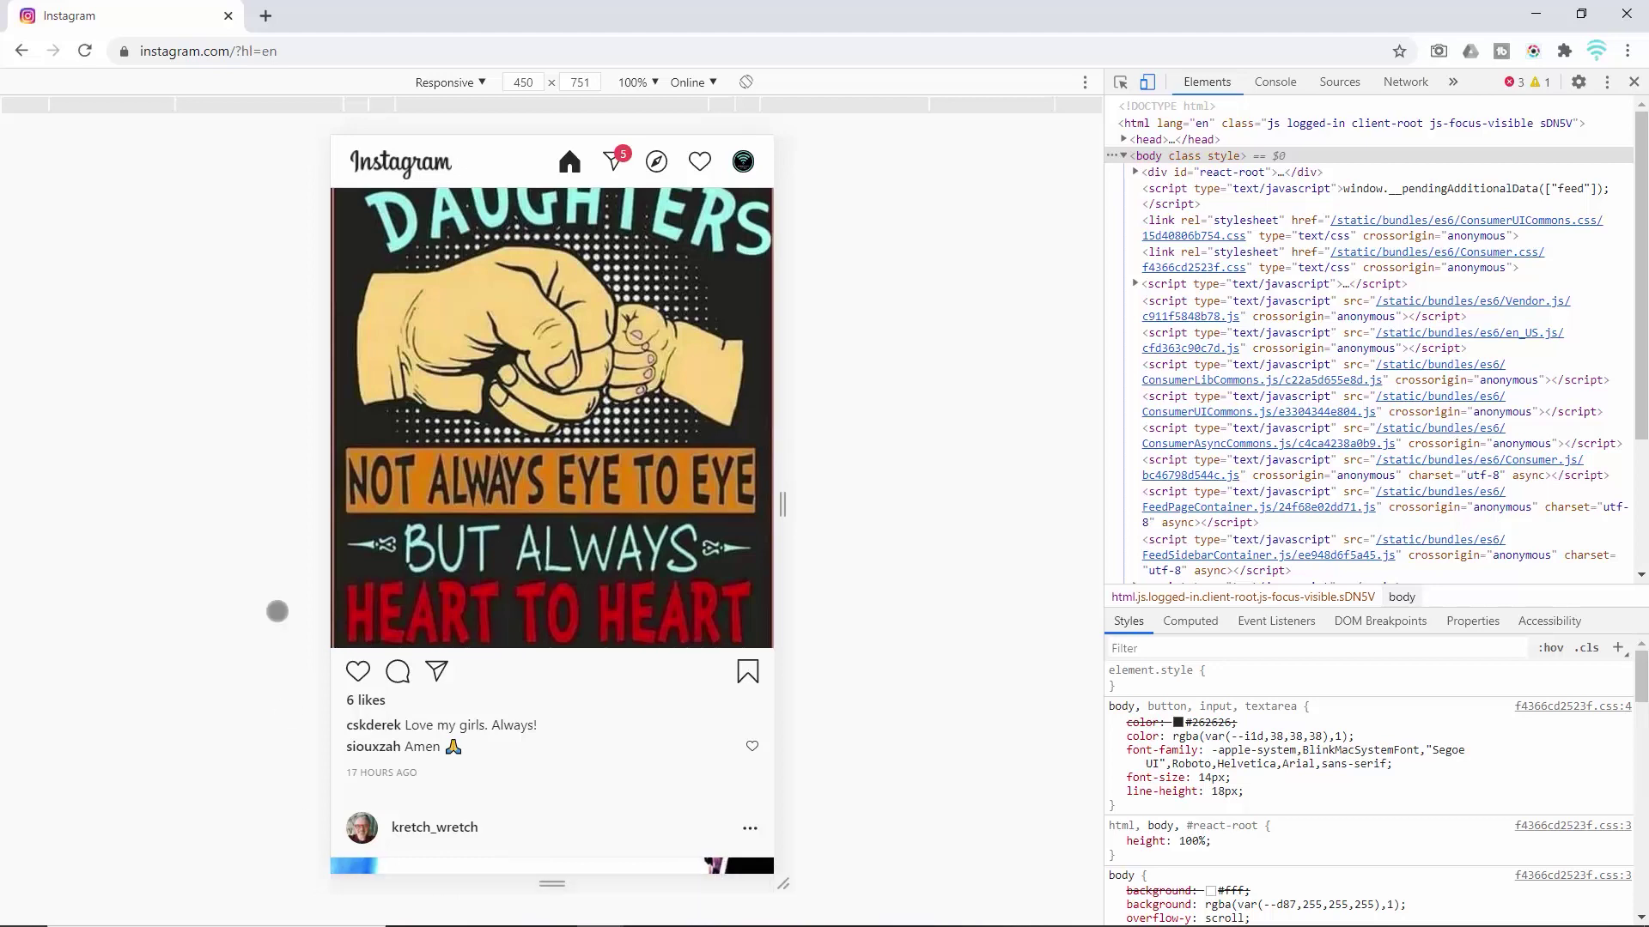
Reload Instagram, widen the emulated screen, and switch the device from iPhone X to Galaxy S5
key(F5)
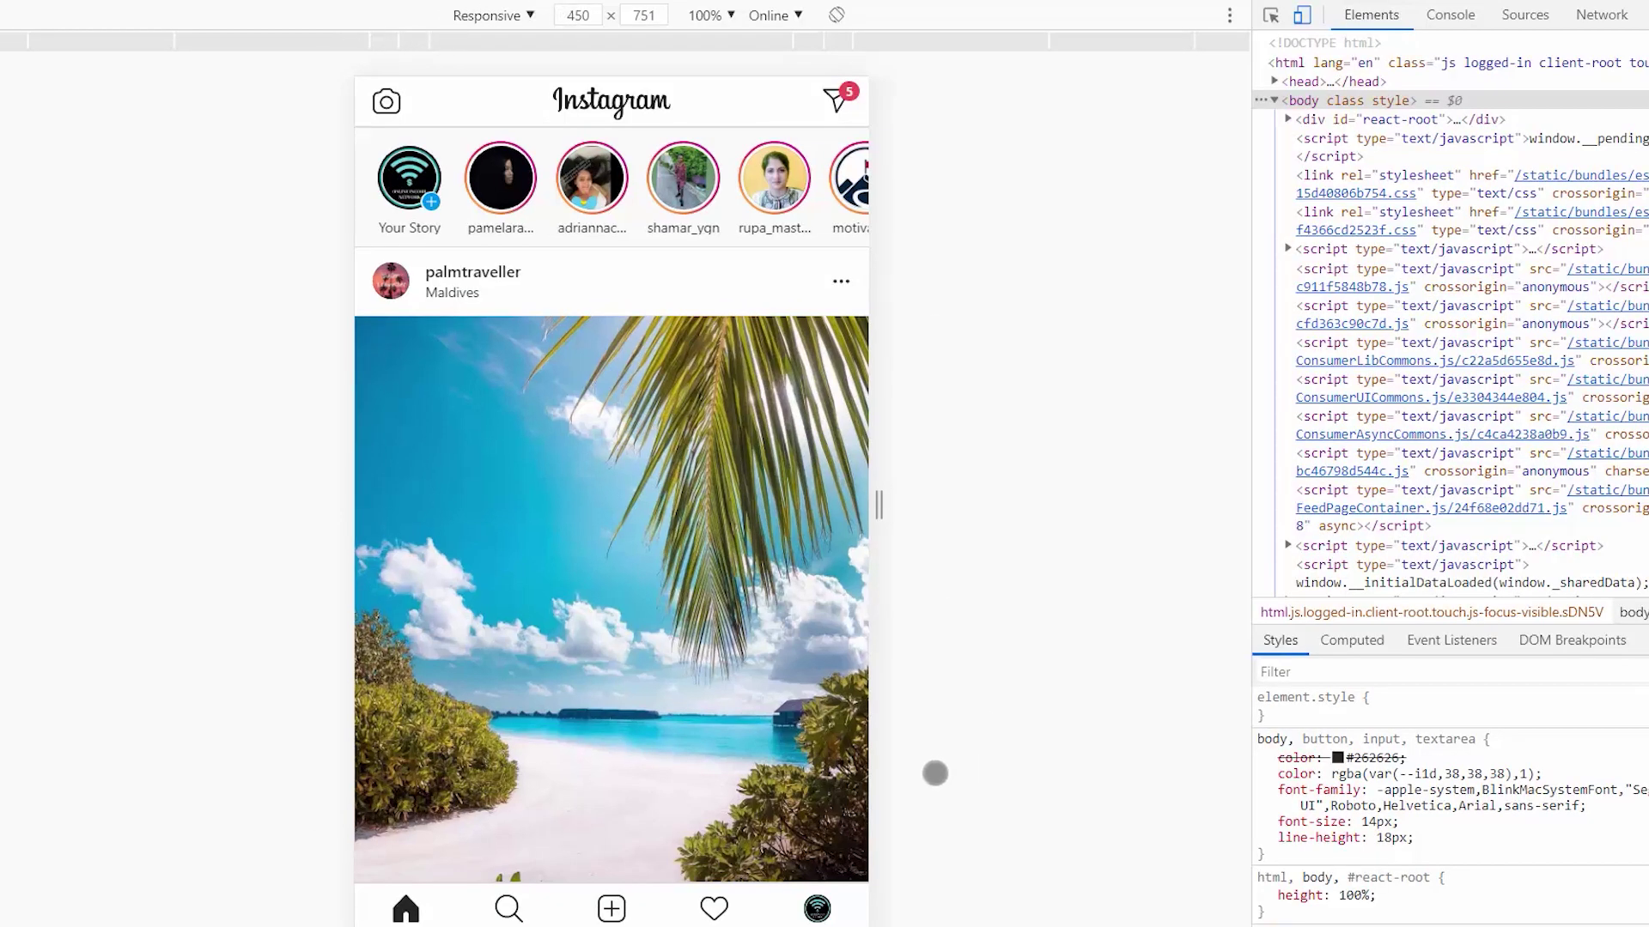
mouse_move(880, 504)
mouse_down()
mouse_move(1082, 503)
mouse_move(973, 516)
mouse_up()
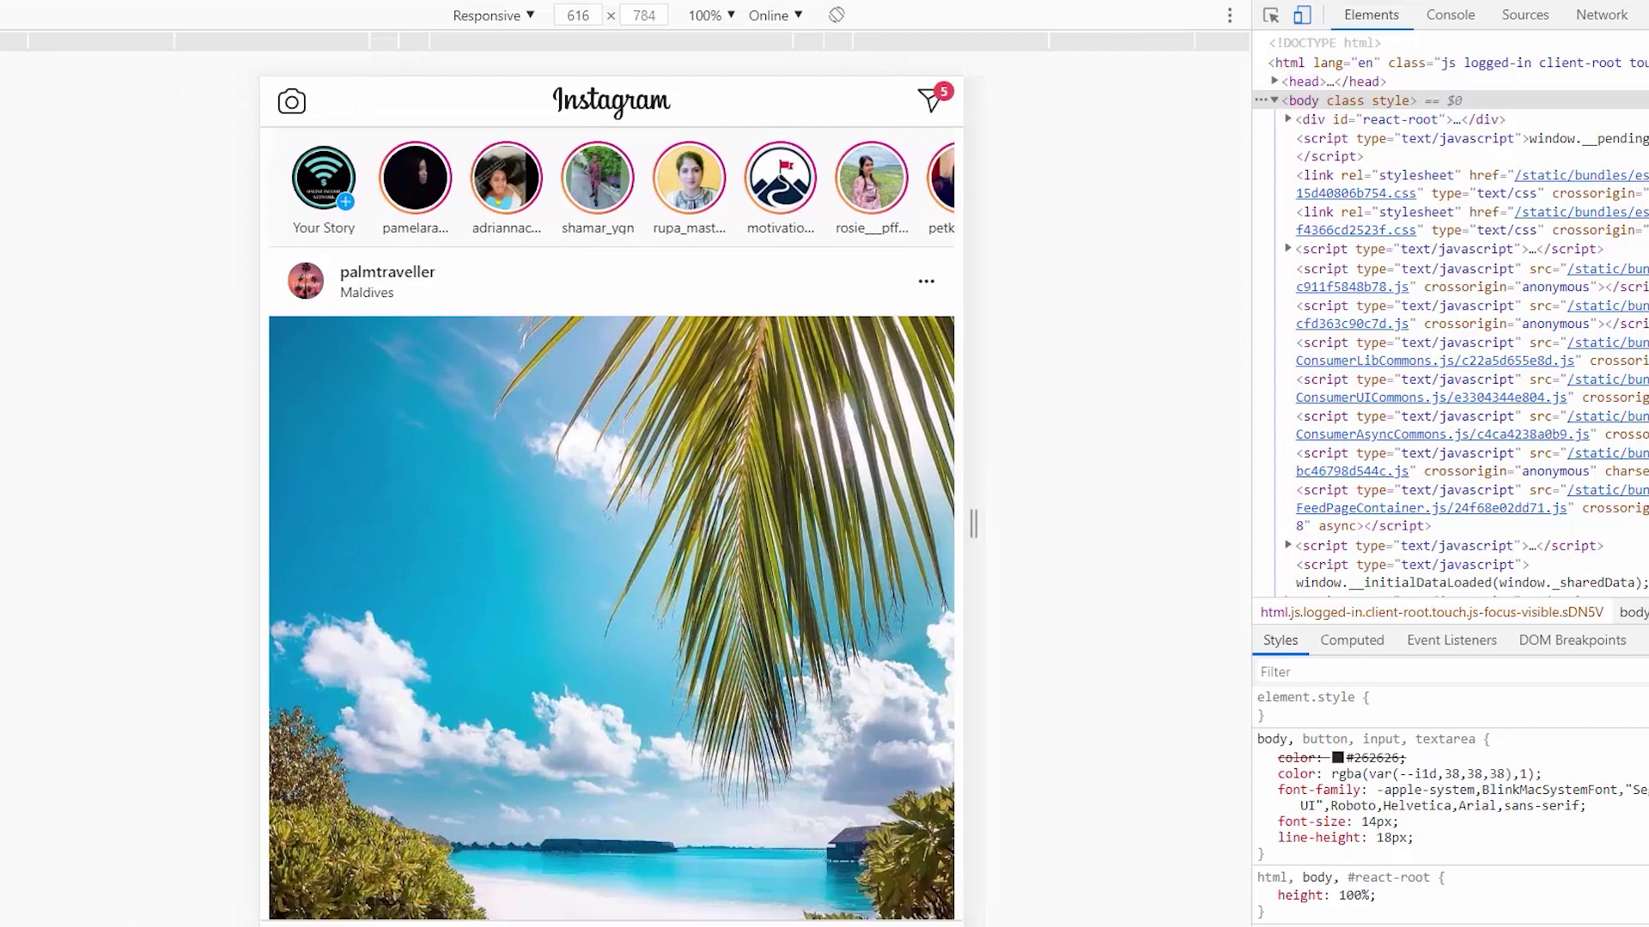
click(508, 13)
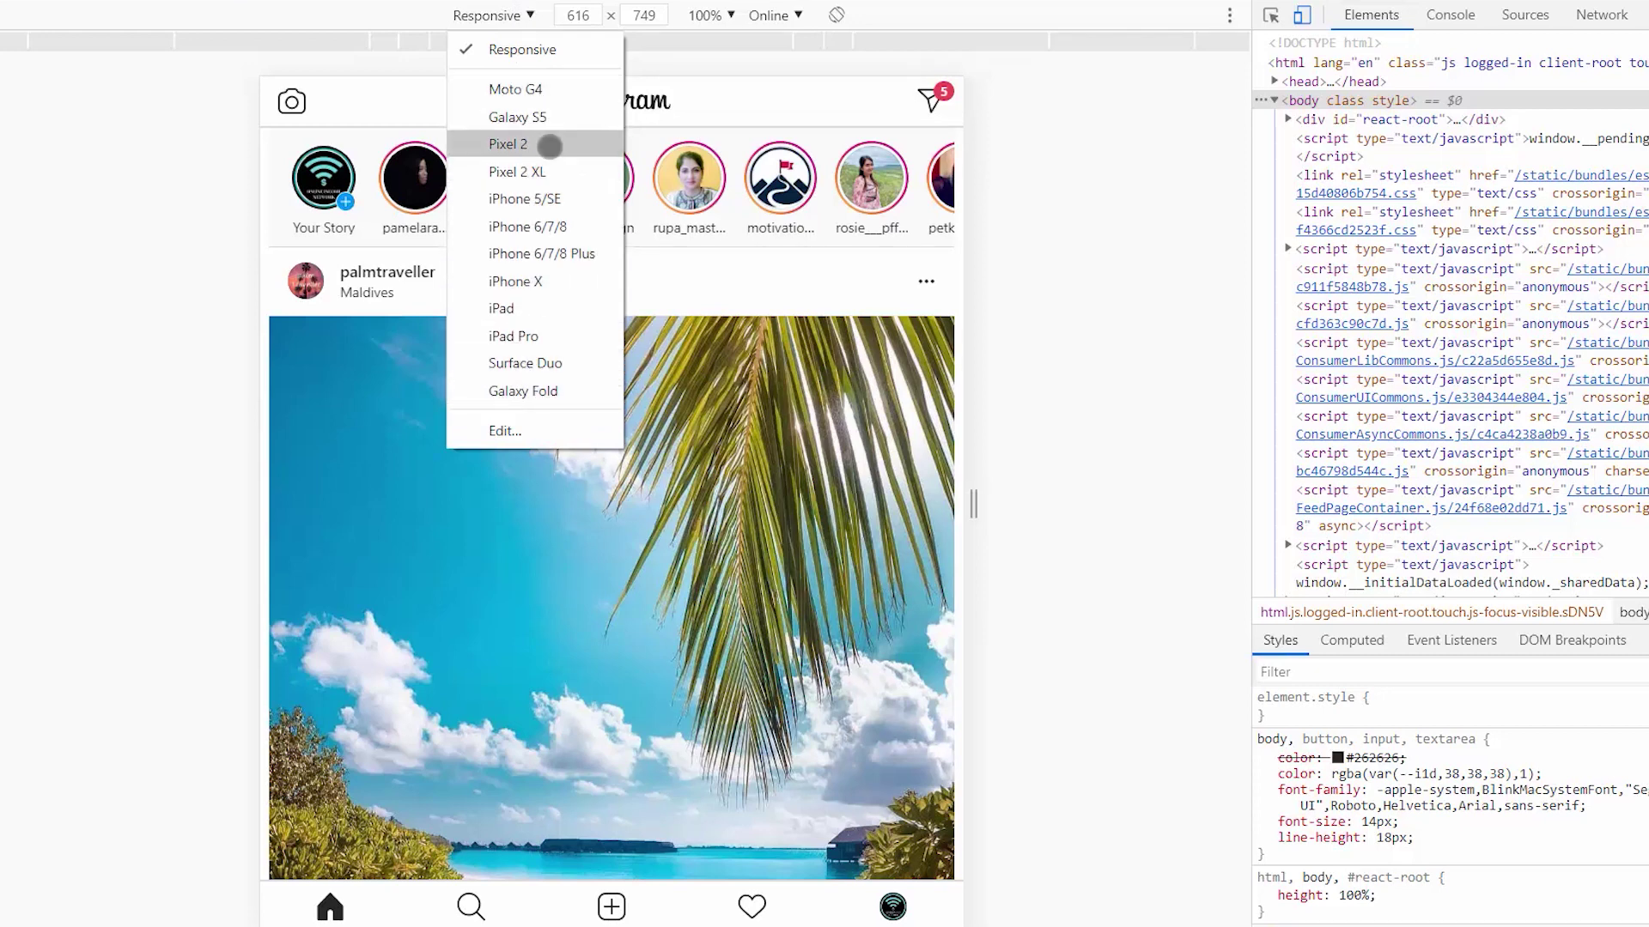
click(517, 281)
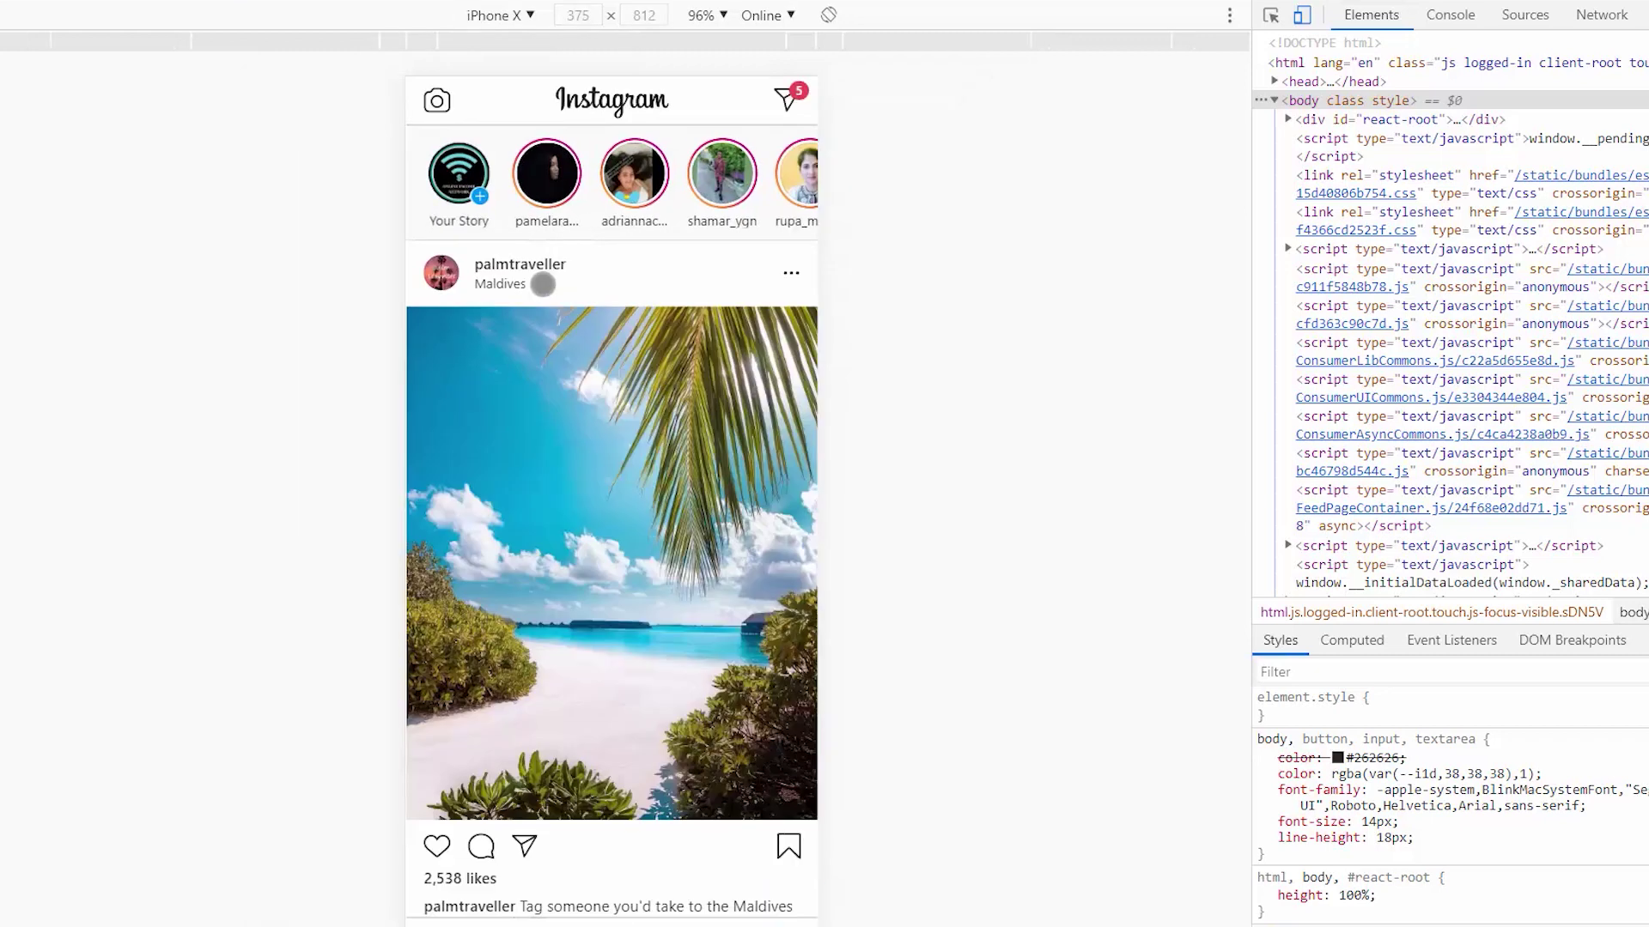
click(492, 15)
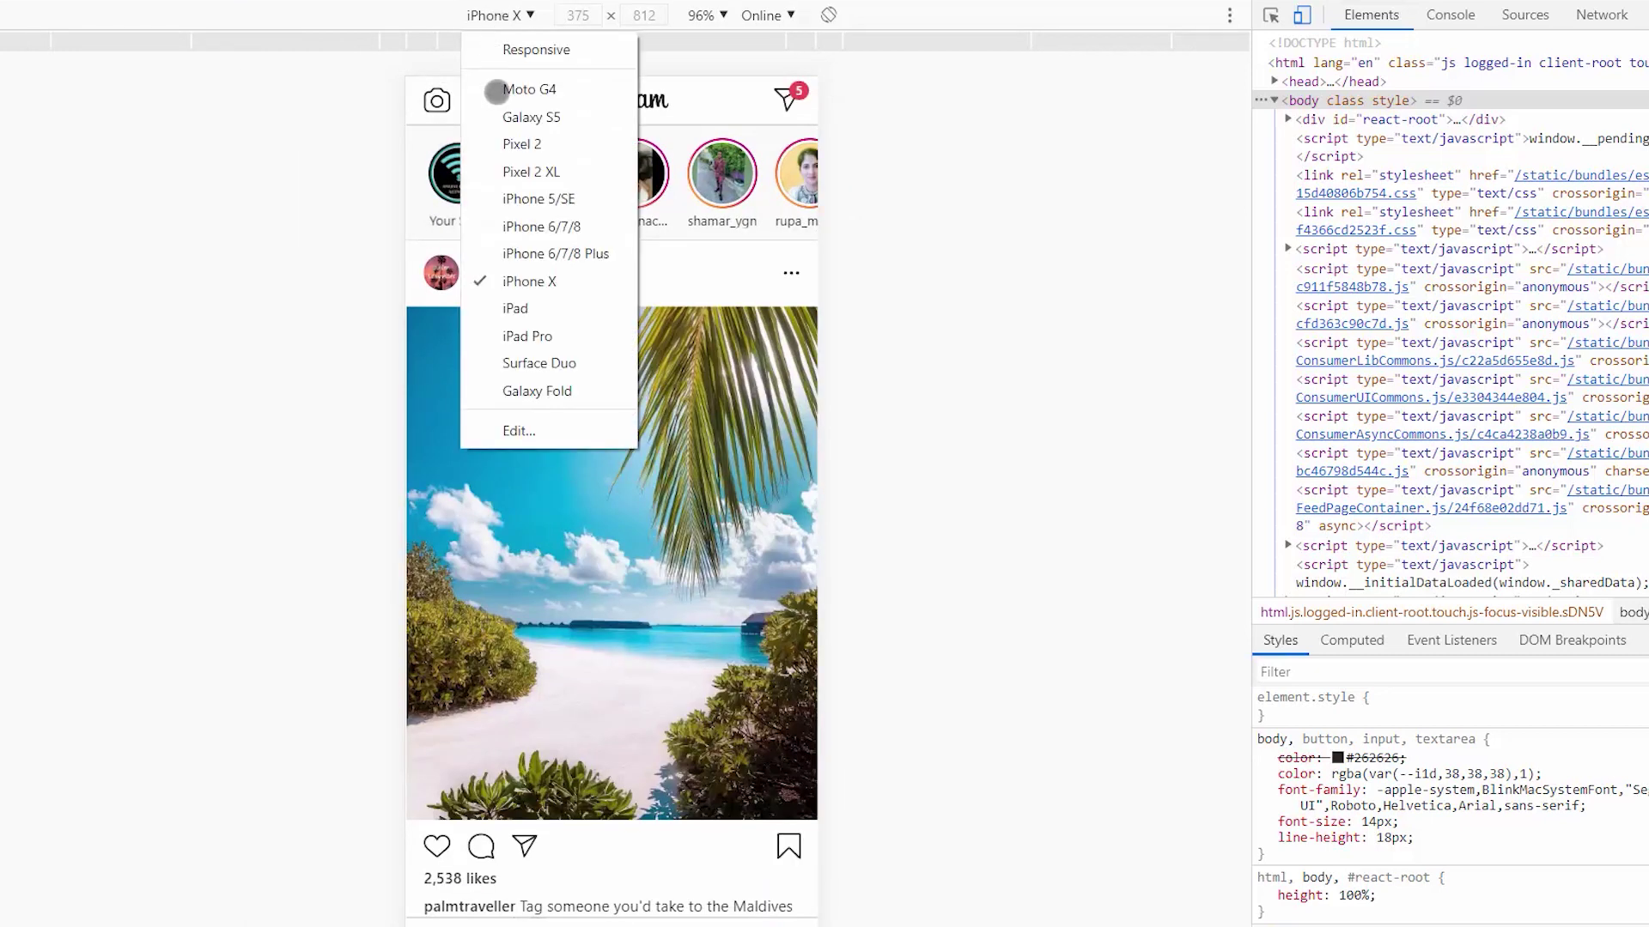
click(506, 101)
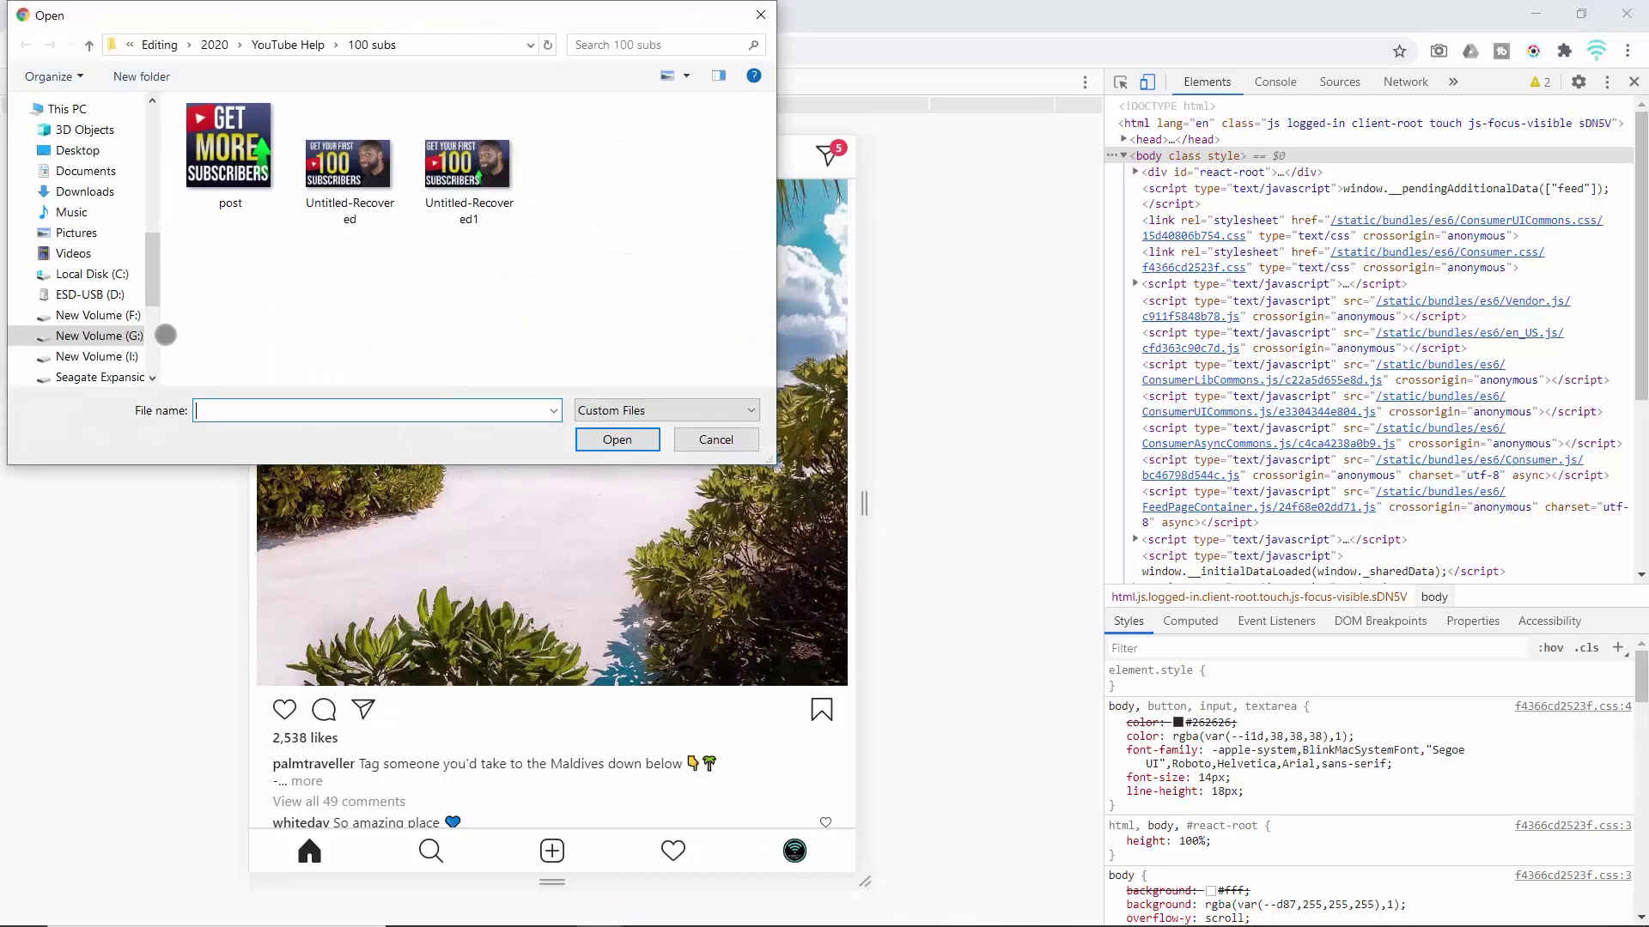
Choose the 'post' image for the new photo post and continue past cropping
double_click(229, 147)
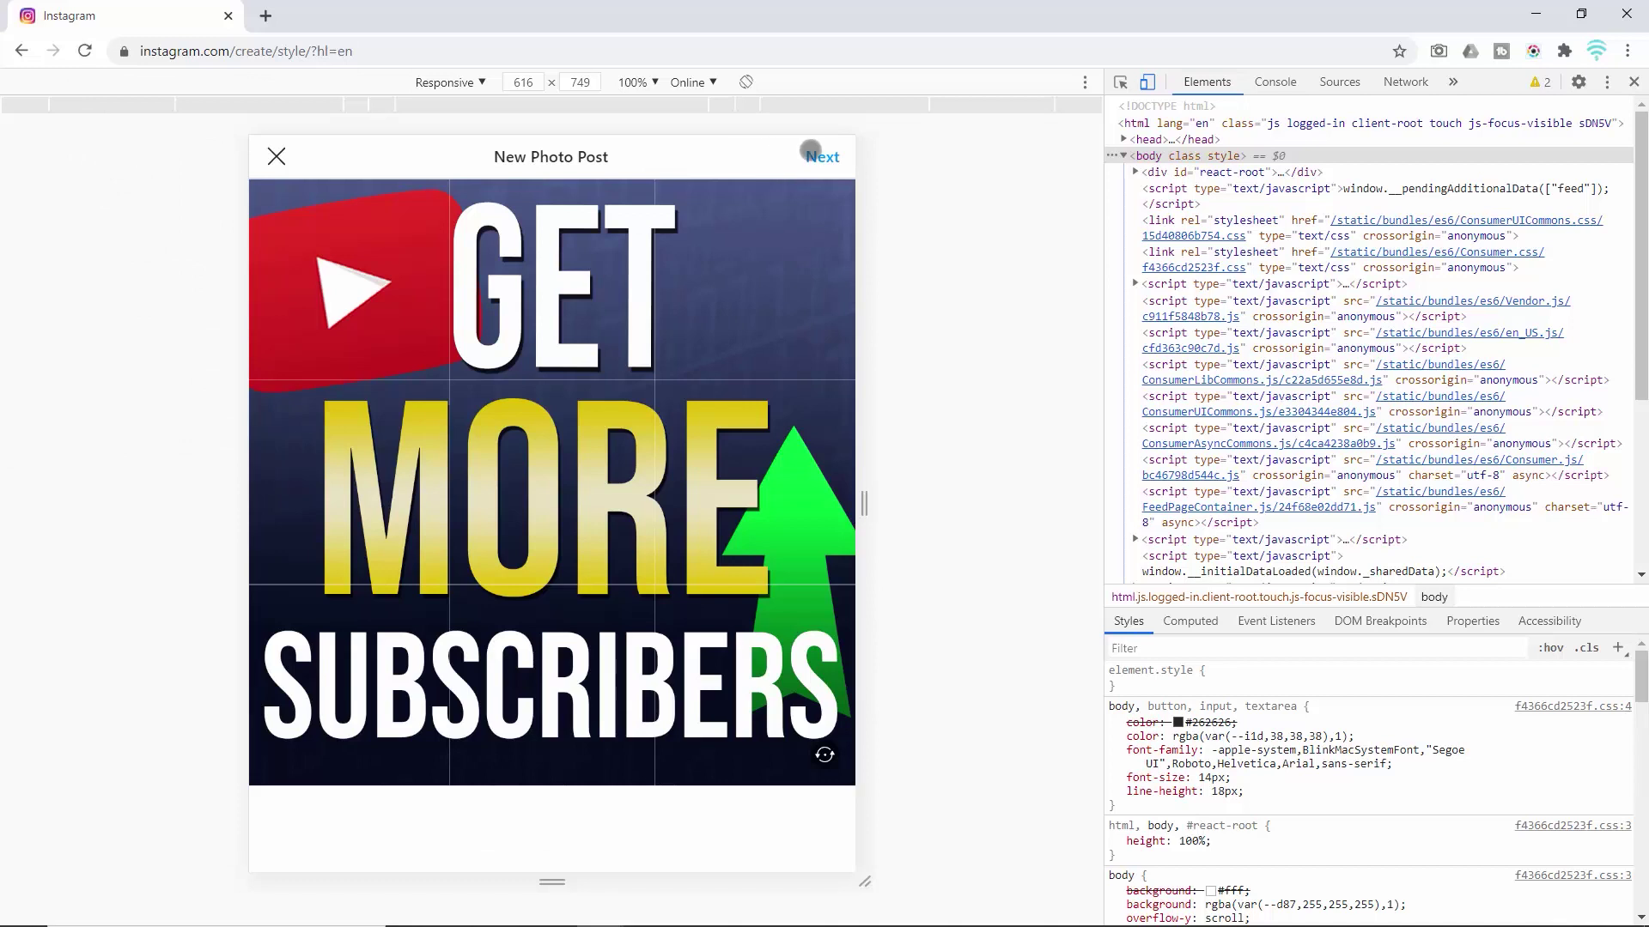
click(825, 157)
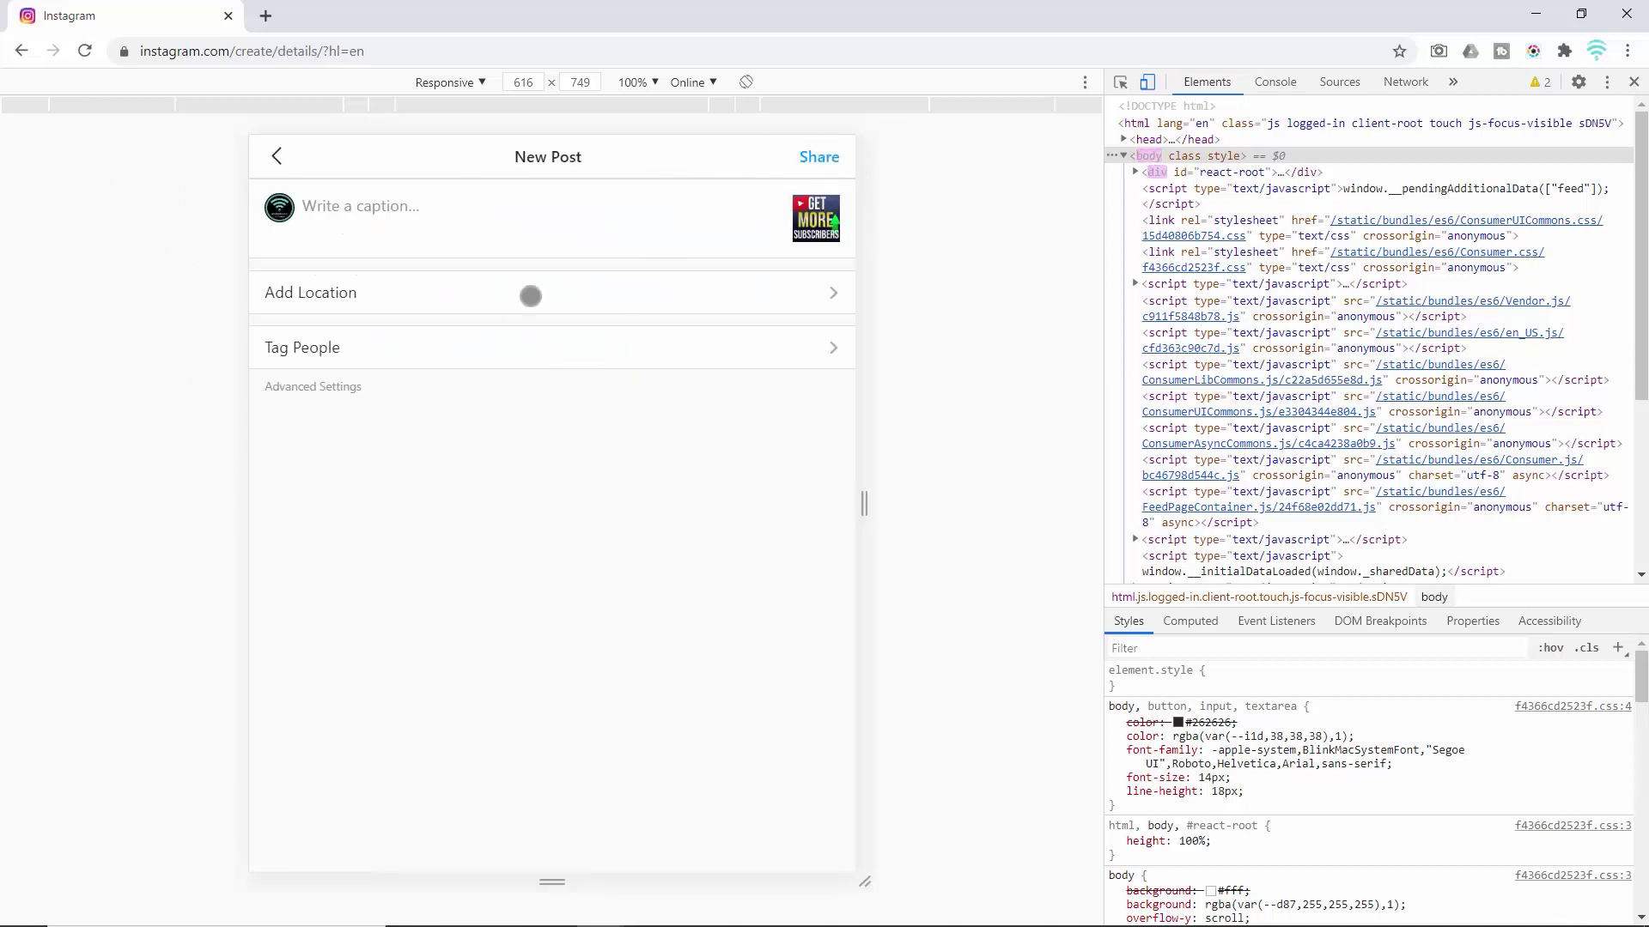
Paste the YouTube-subscribers caption with hashtags and share the post
click(556, 227)
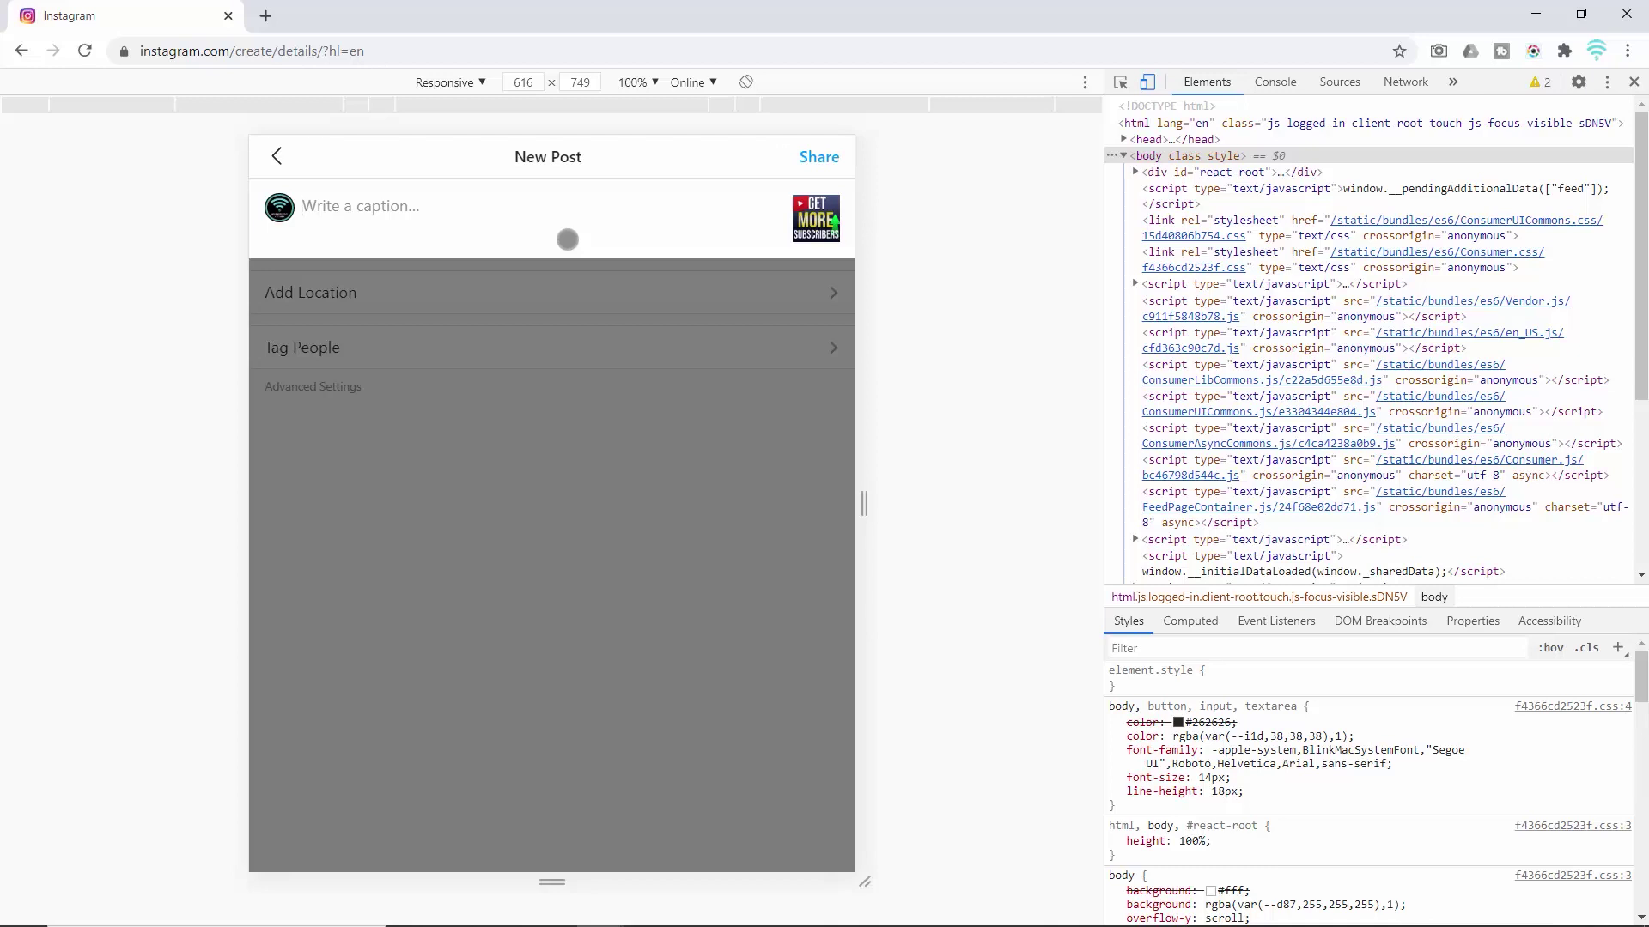
text(If you're looking for more ways to gain subscribers on YouTube check my link in the bio! #youtubechannel #youtuber #gainmoresubscribers #growonyoutube)
click(614, 375)
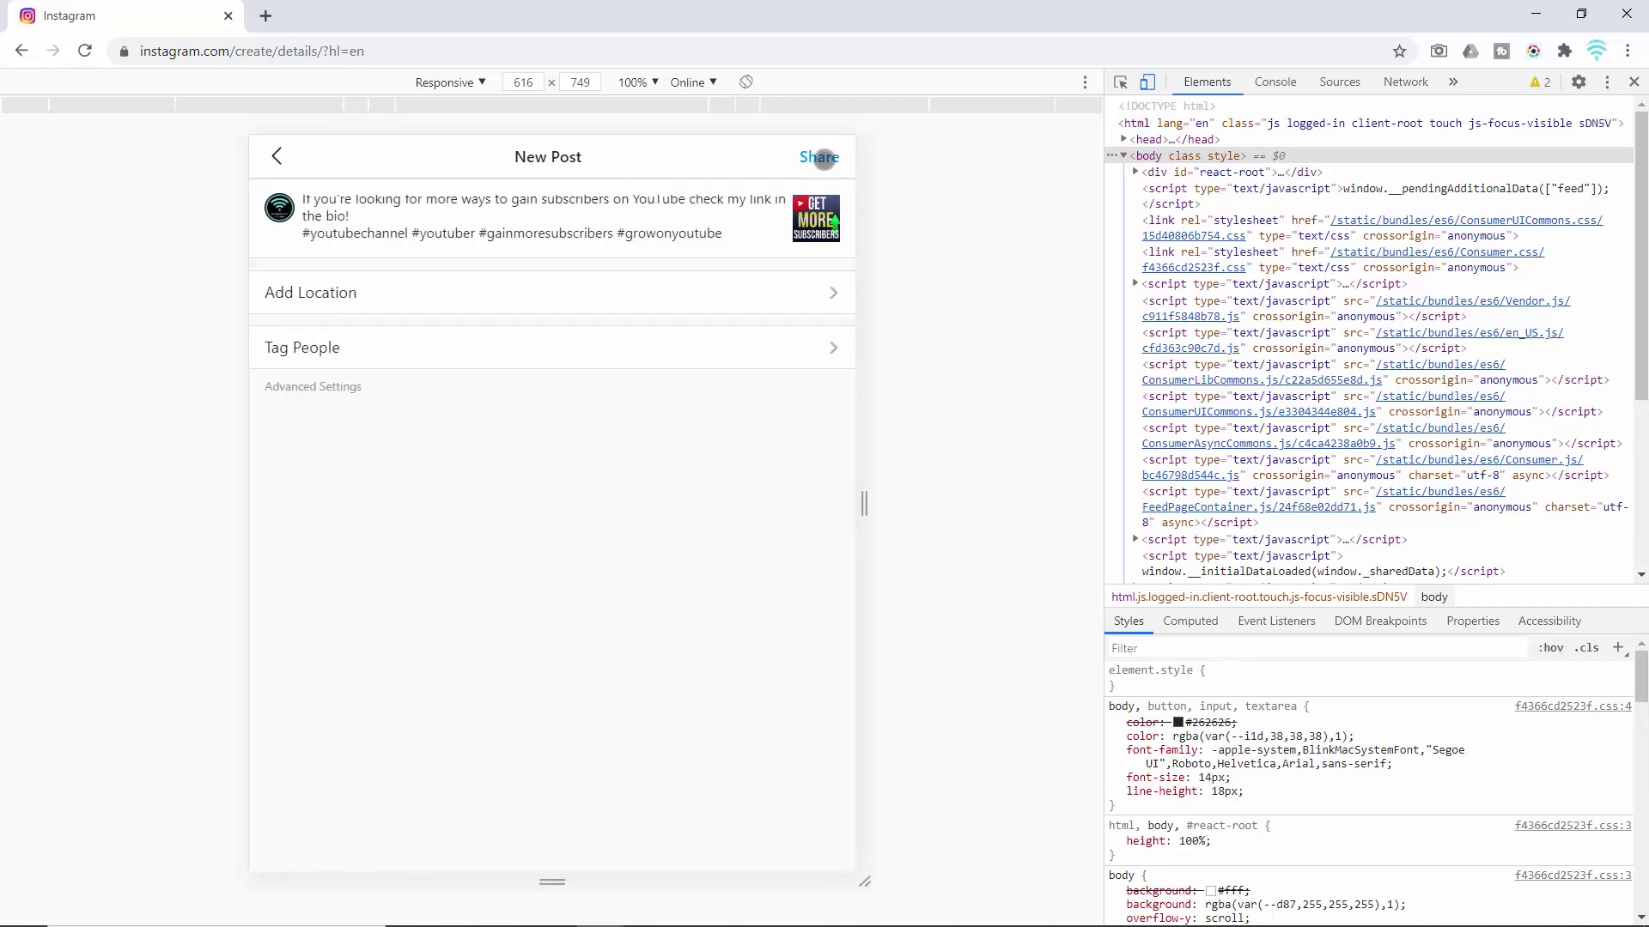
click(820, 155)
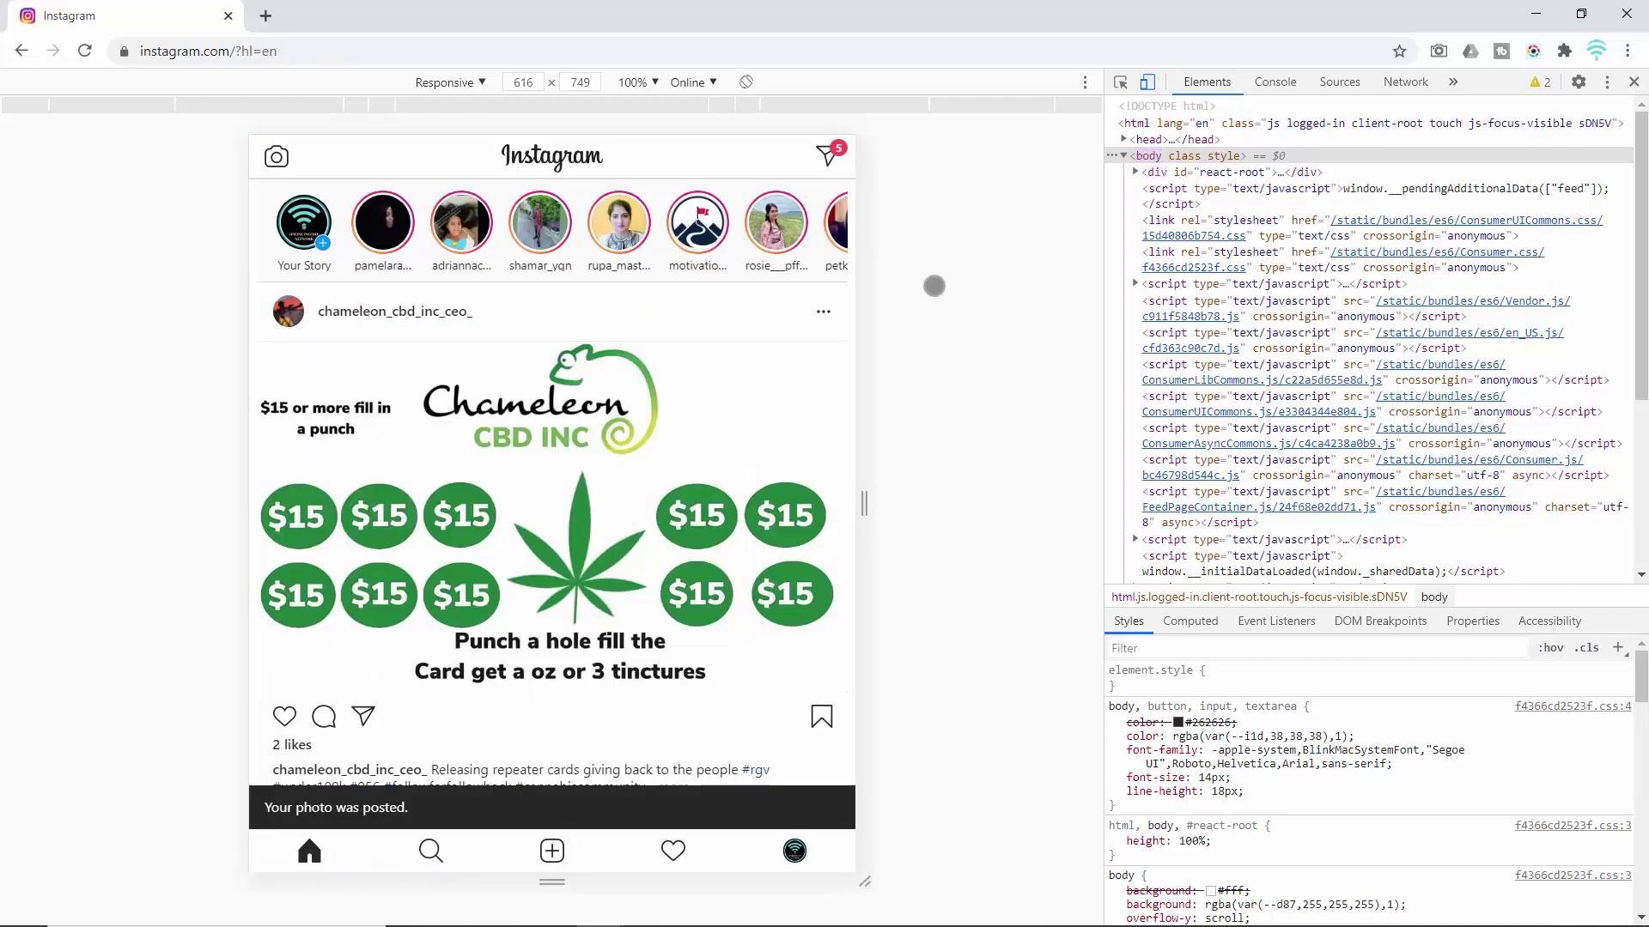
scroll(758, 463, down, 5)
scroll(747, 482, down, 5)
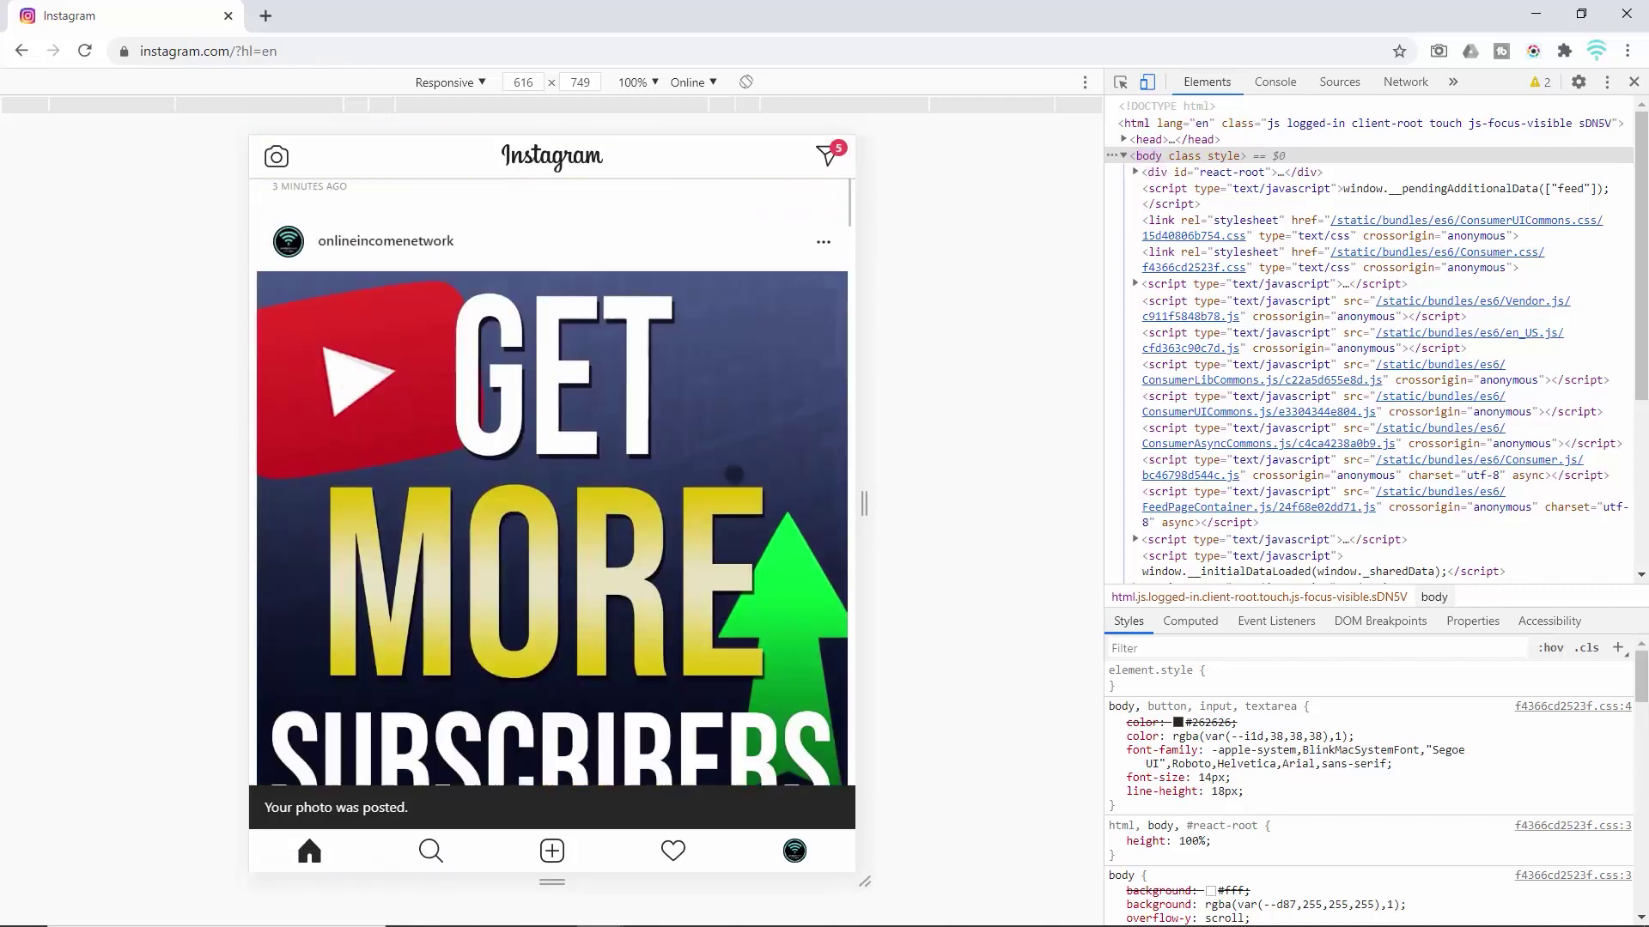
scroll(731, 476, up, 4)
scroll(732, 477, down, 3)
scroll(731, 477, down, 3)
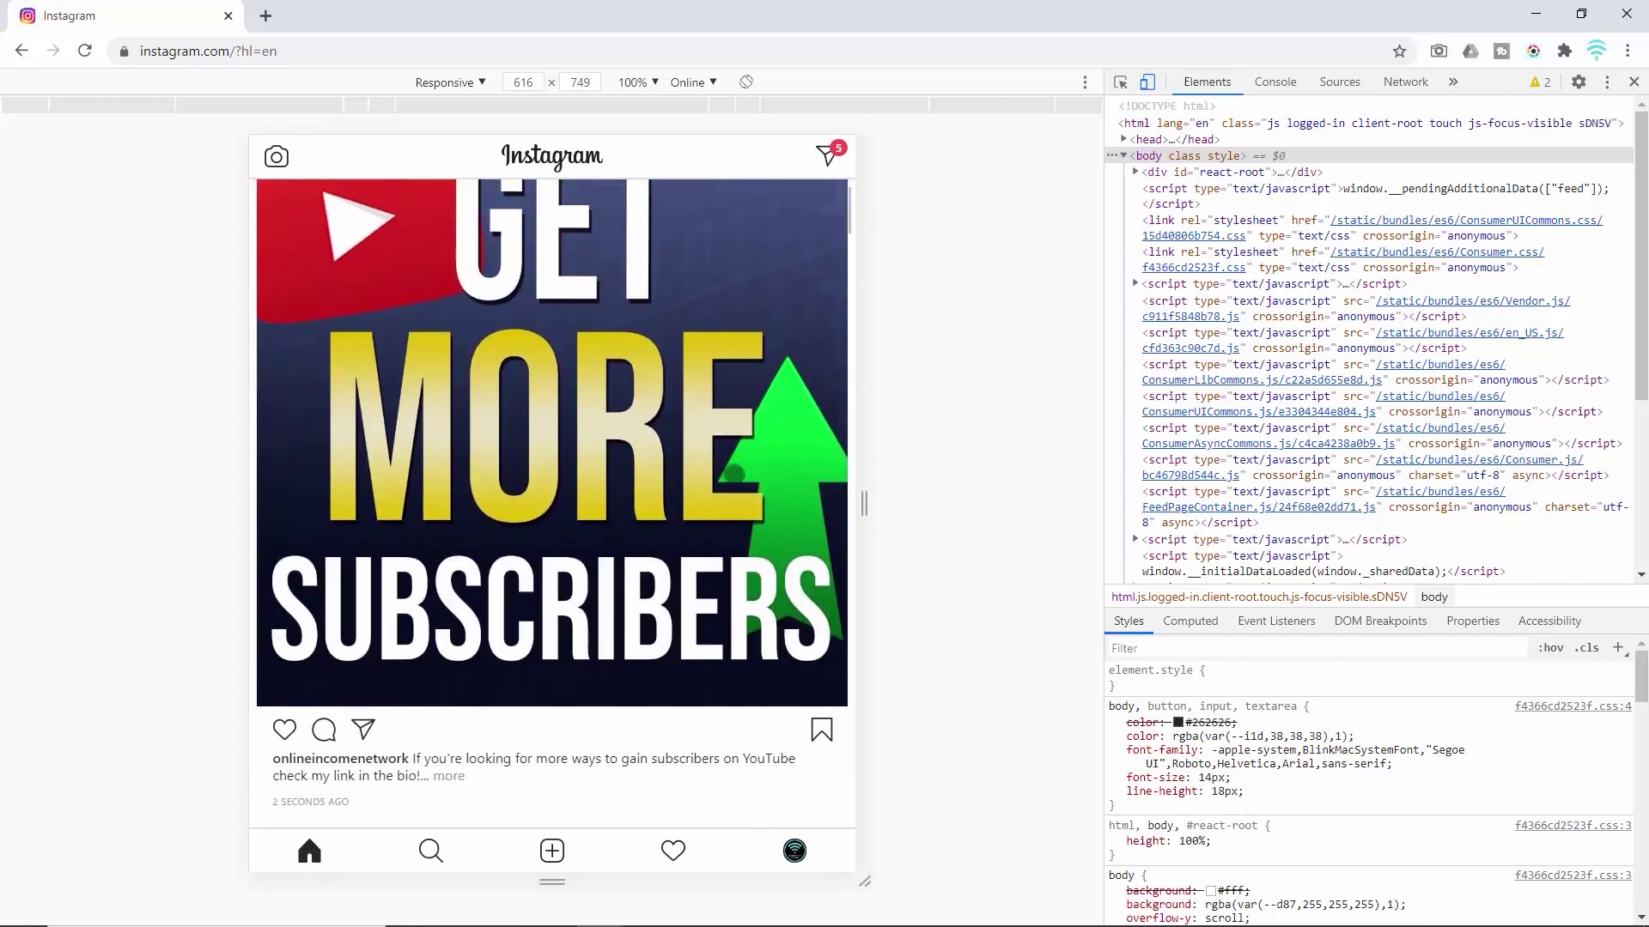